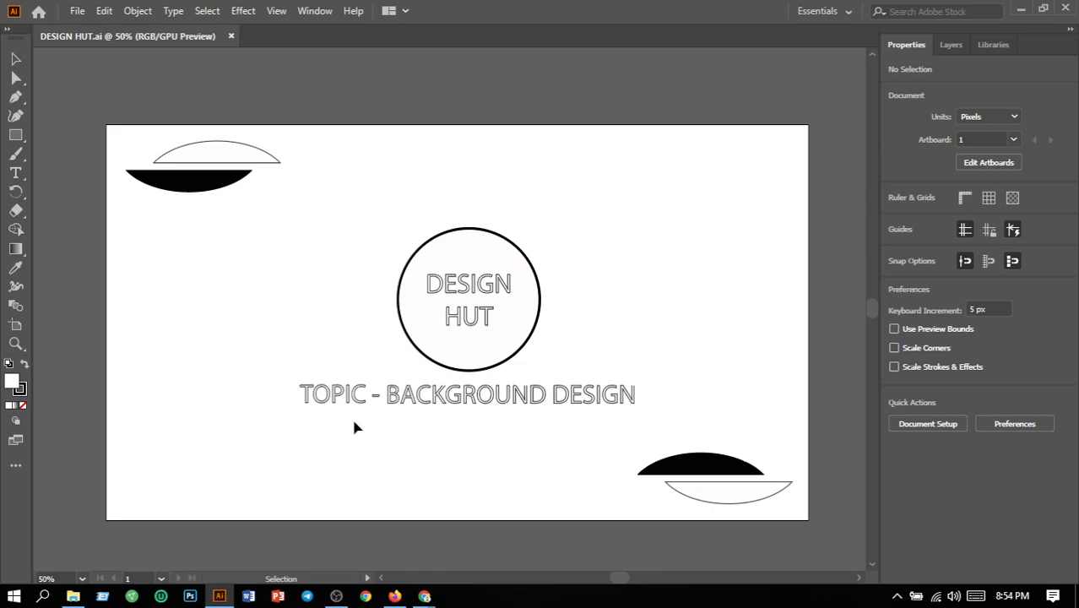
- Replace the word BACKGROUND in the topic line with COVERPAGE so it reads "TOPIC - COVERPAGE DESIGN"
click(14, 174)
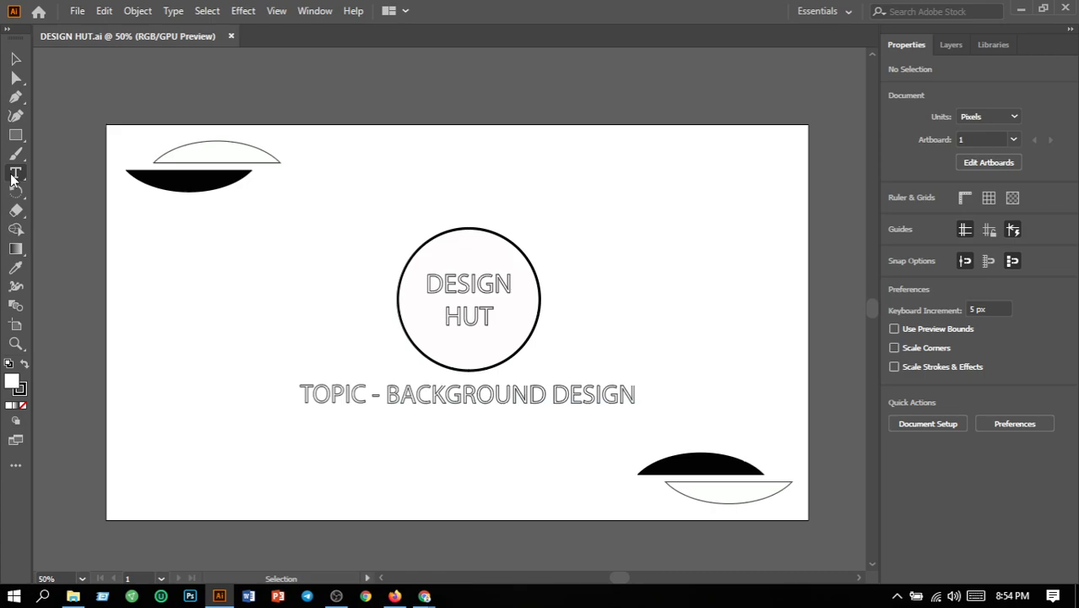
click(542, 395)
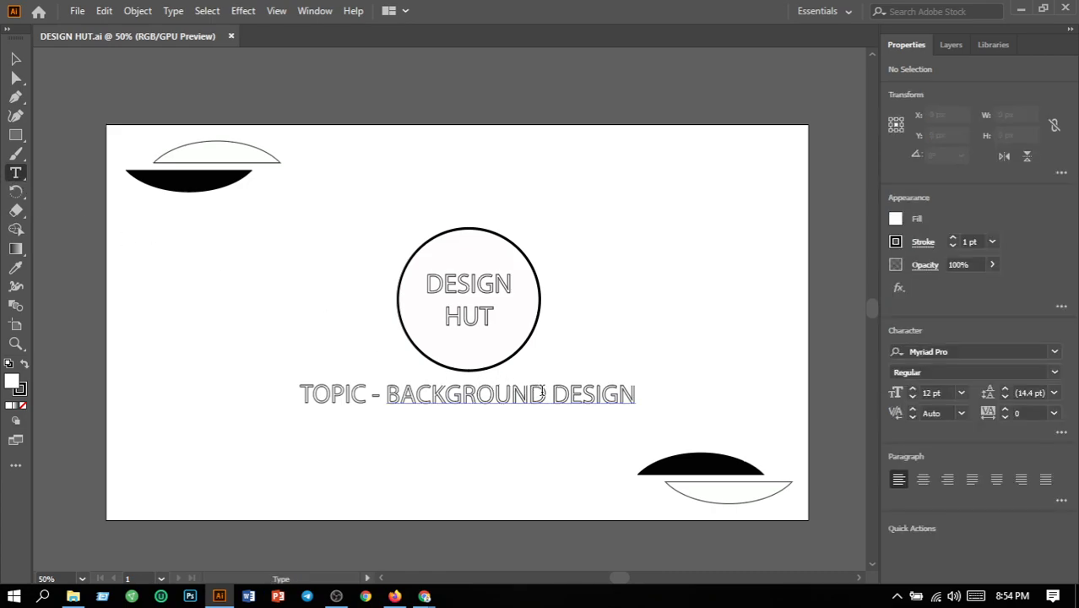
click(542, 395)
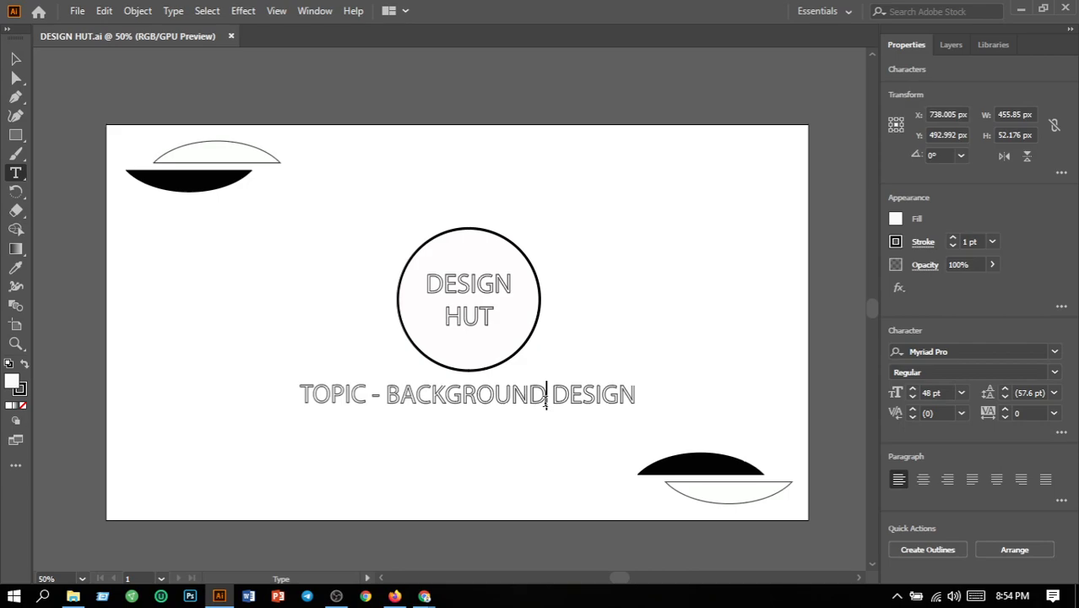
key(BackSpace)
key(BackSpace)
key(BackSpace)
key(BackSpace)
key(BackSpace)
key(BackSpace)
key(BackSpace)
key(BackSpace)
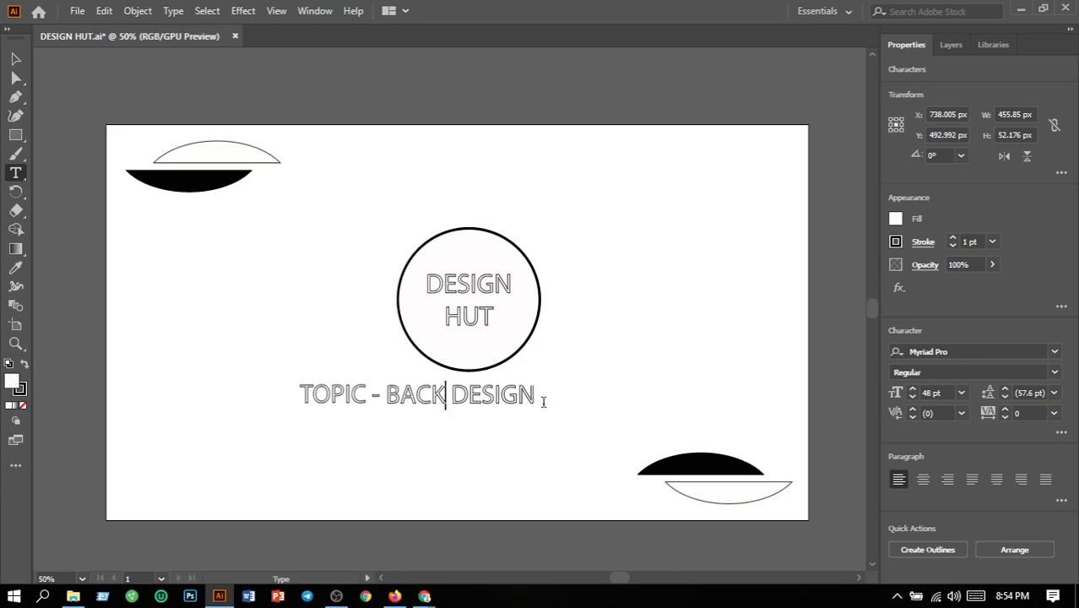
key(BackSpace)
key(BackSpace)
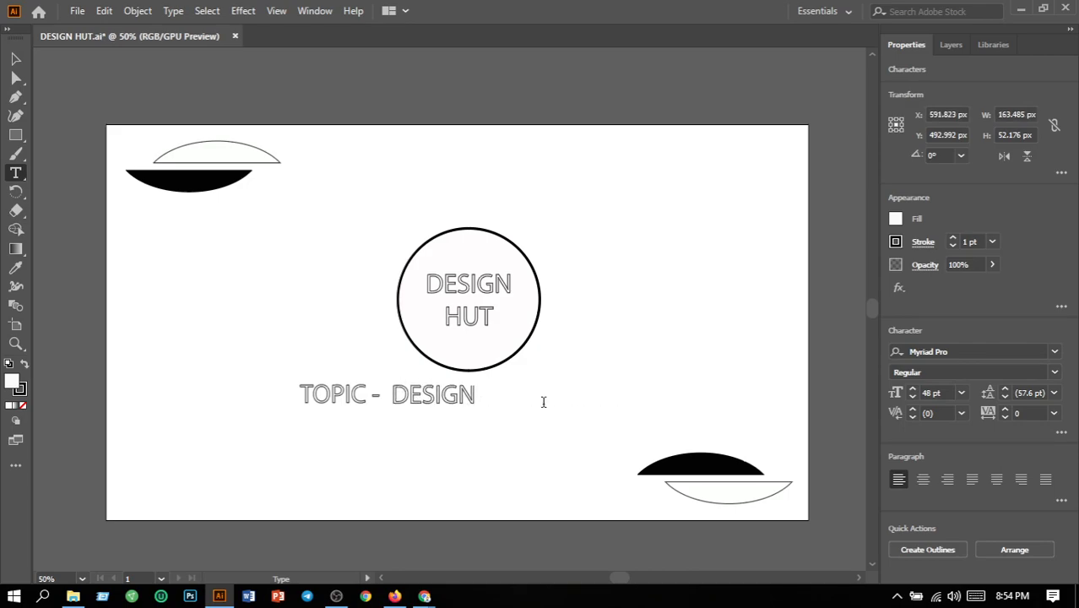
text(C)
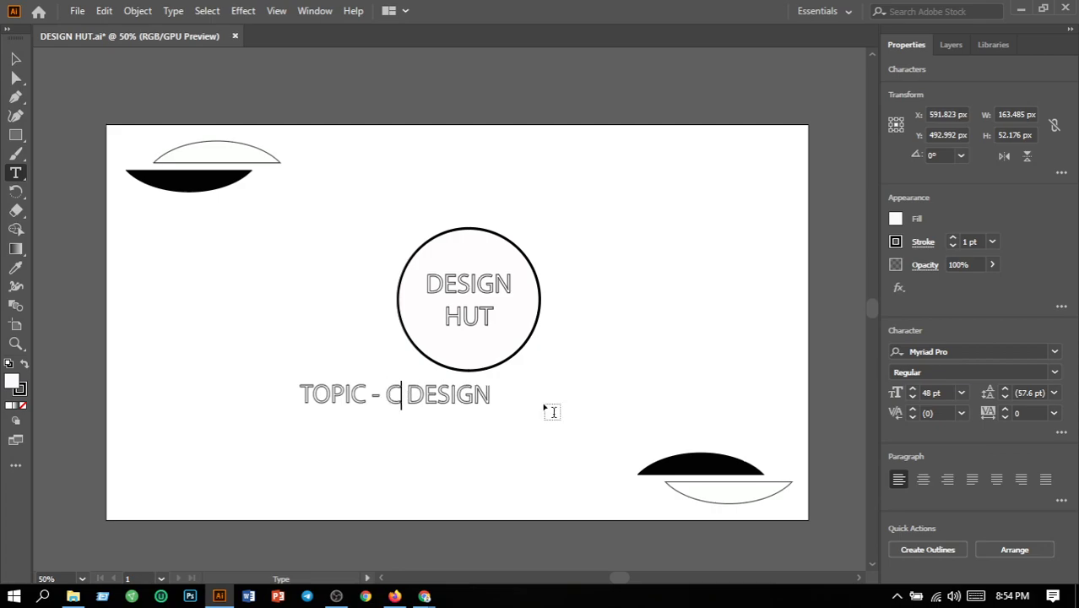
text(O)
text(VERP)
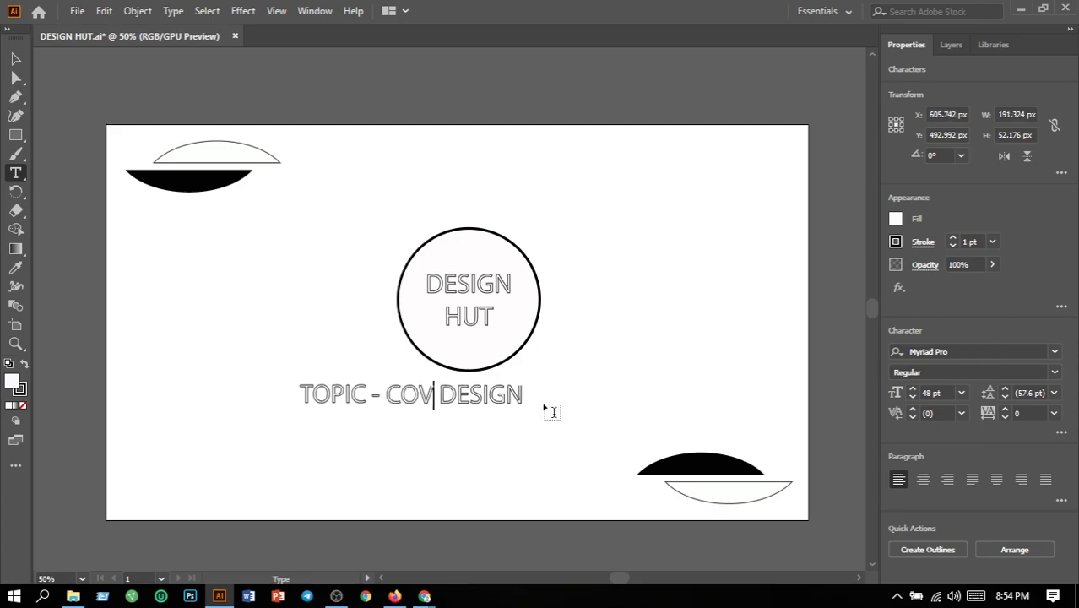
text(AGE)
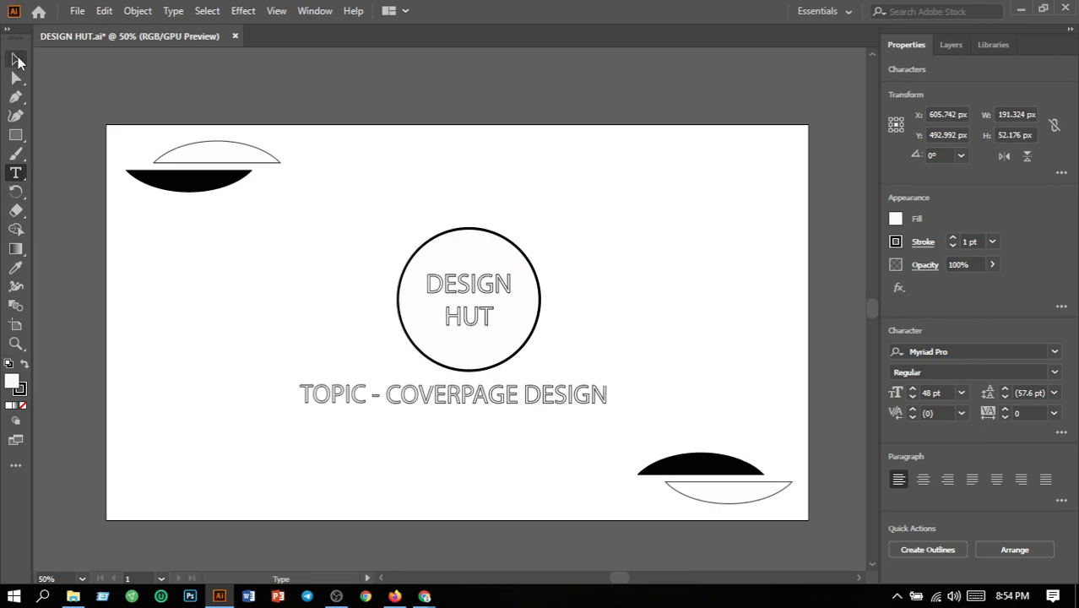
- Nudge both parts of the topic line rightward to centre them beneath the circle, at X about 659 px
click(17, 59)
drag(255, 390, 617, 447)
key(Right)
key(Right)
key(Right)
key(Right)
key(Right)
key(Right)
key(Right)
key(Right)
key(Right)
key(Right)
key(Right)
key(Right)
key(Right)
key(Right)
key(Right)
key(Right)
key(Right)
key(Right)
key(Right)
key(Right)
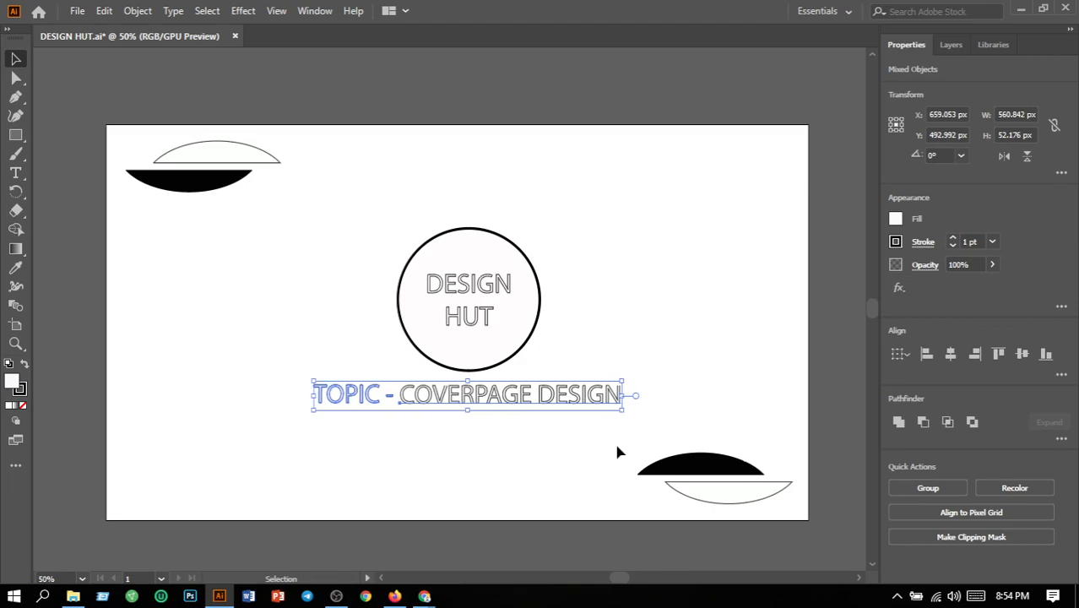
key(Right)
key(Right)
key(Right)
key(Right)
key(Right)
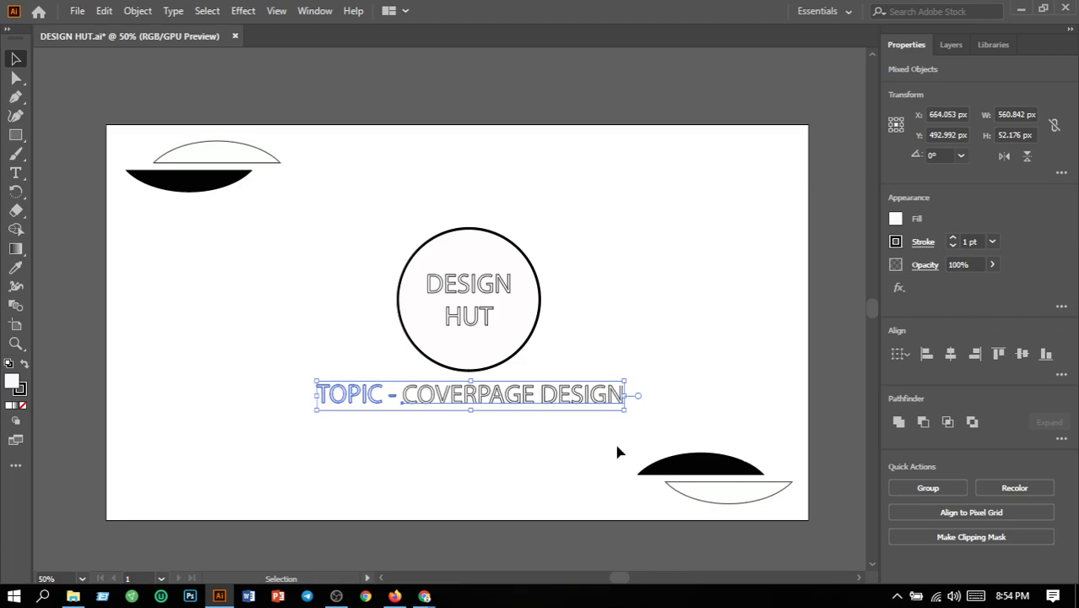
key(Left)
key(Left)
key(Left)
key(Left)
key(Left)
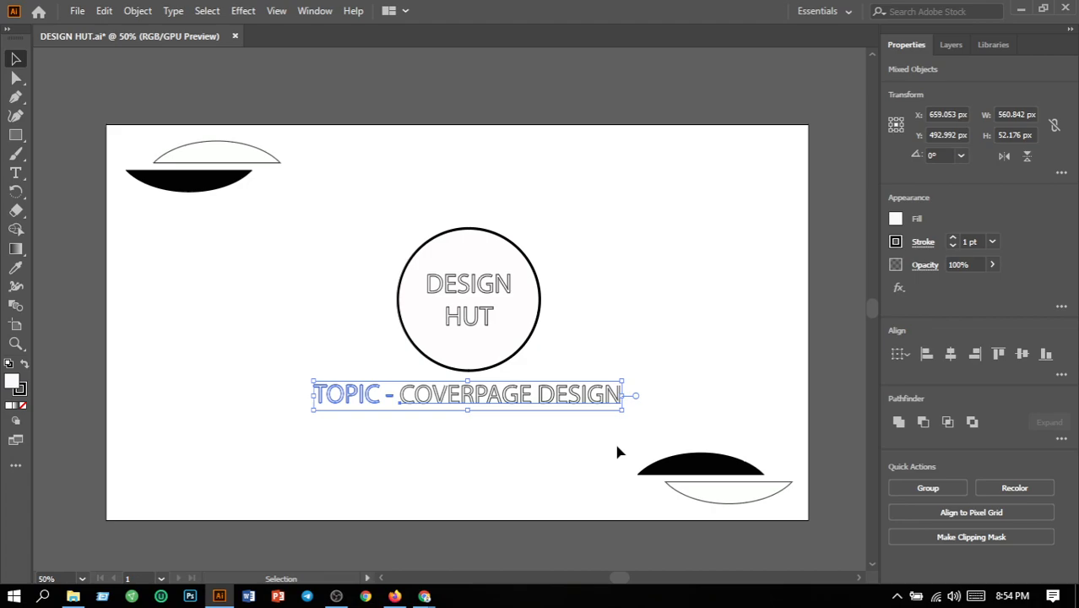
click(628, 307)
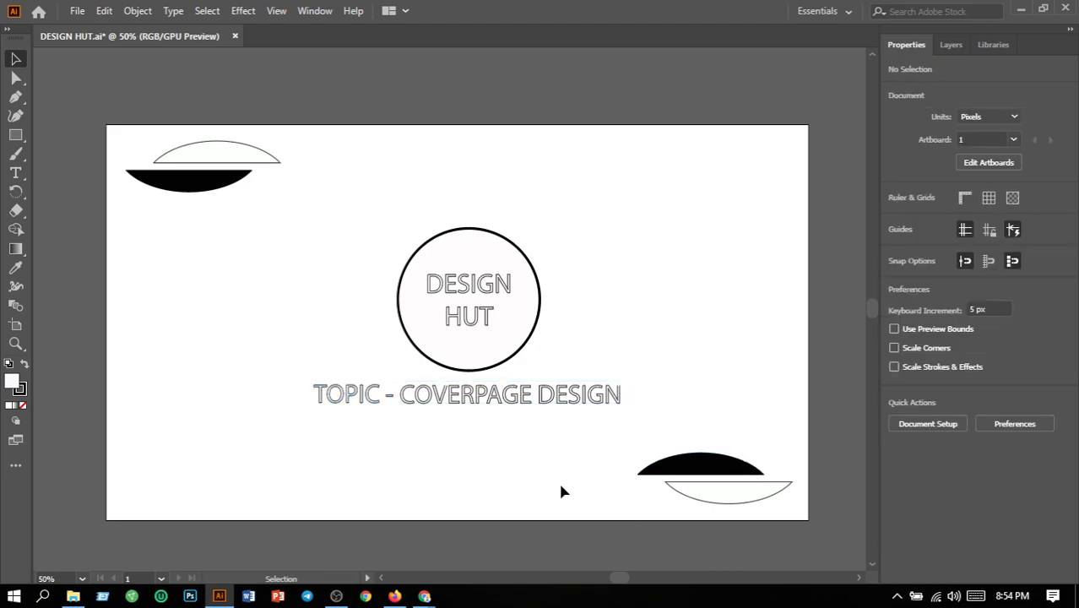
- Change the stroke of the two white outlined arc shapes in the opposite corners to red
click(719, 509)
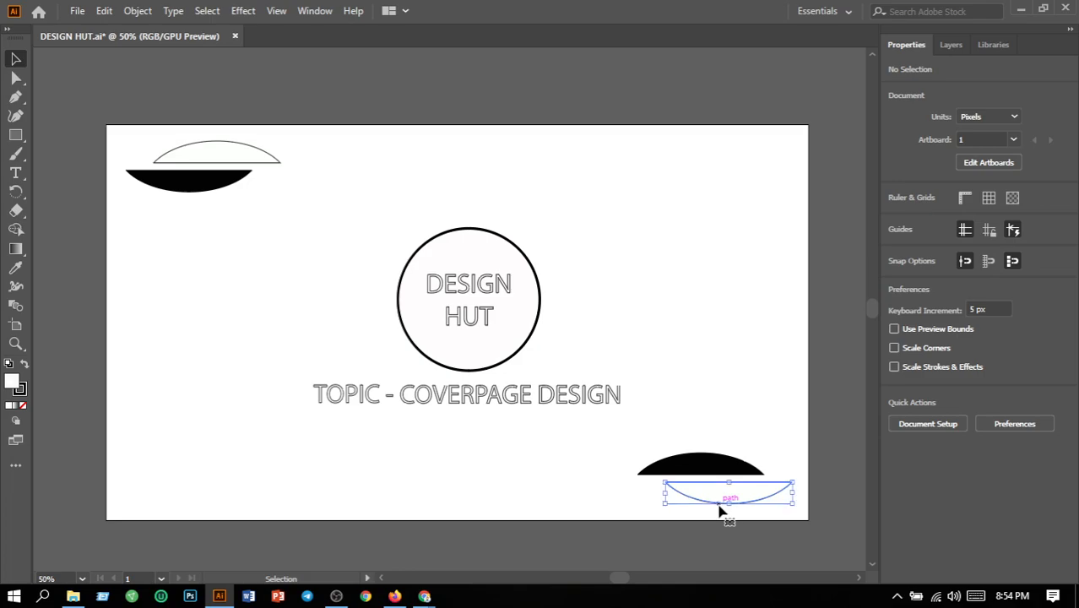
click(264, 163)
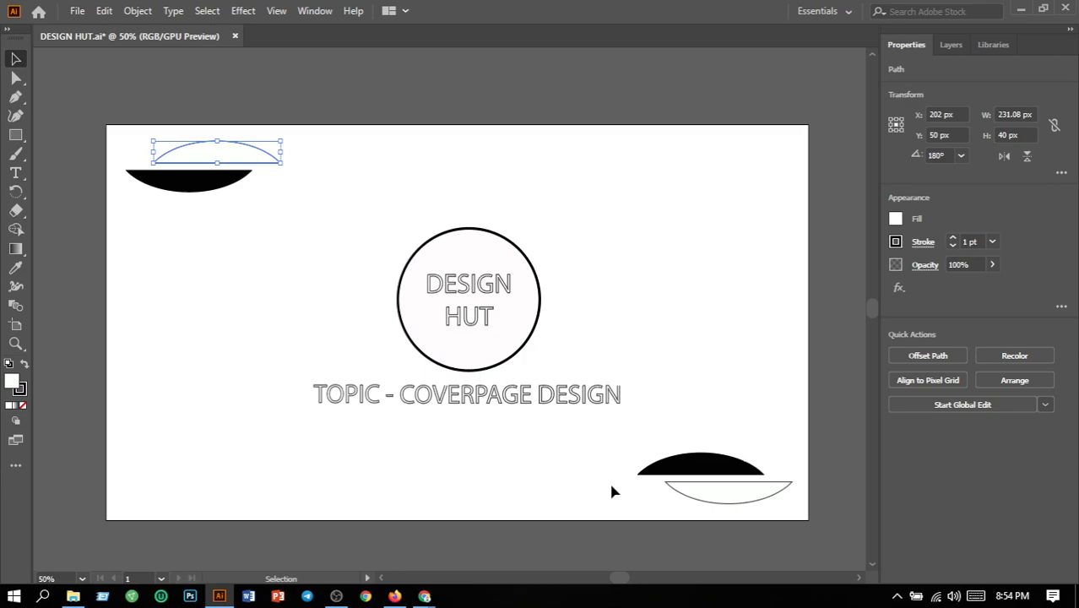
shift+click(689, 501)
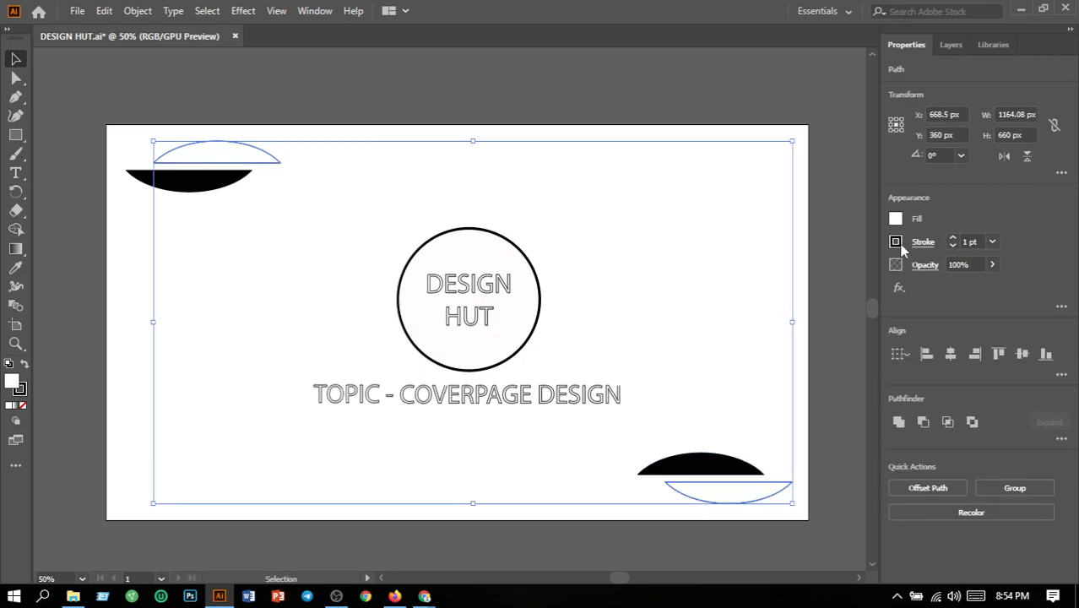
click(900, 244)
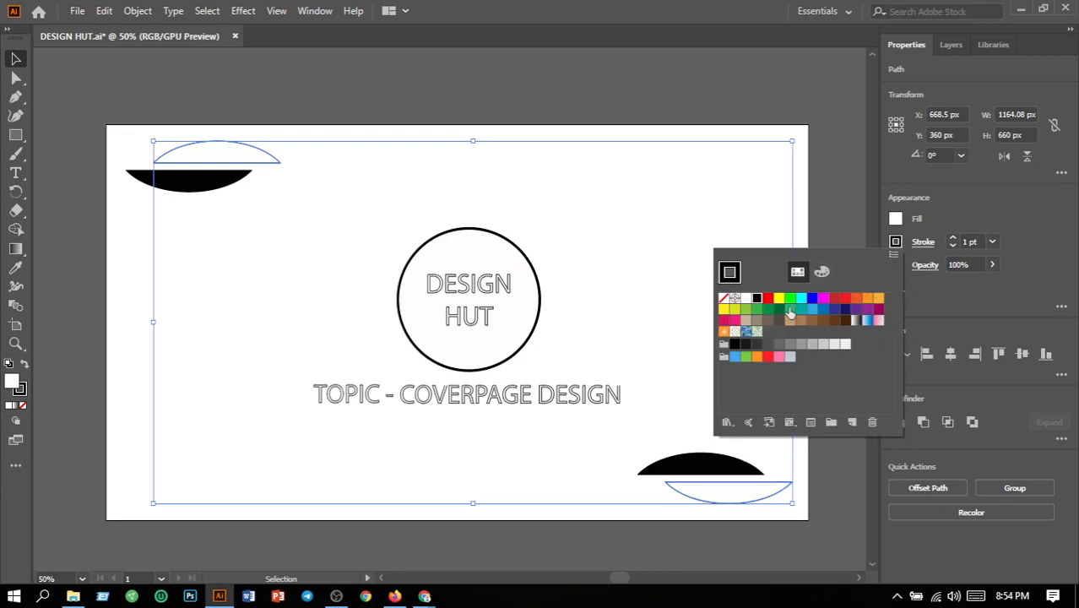
click(767, 301)
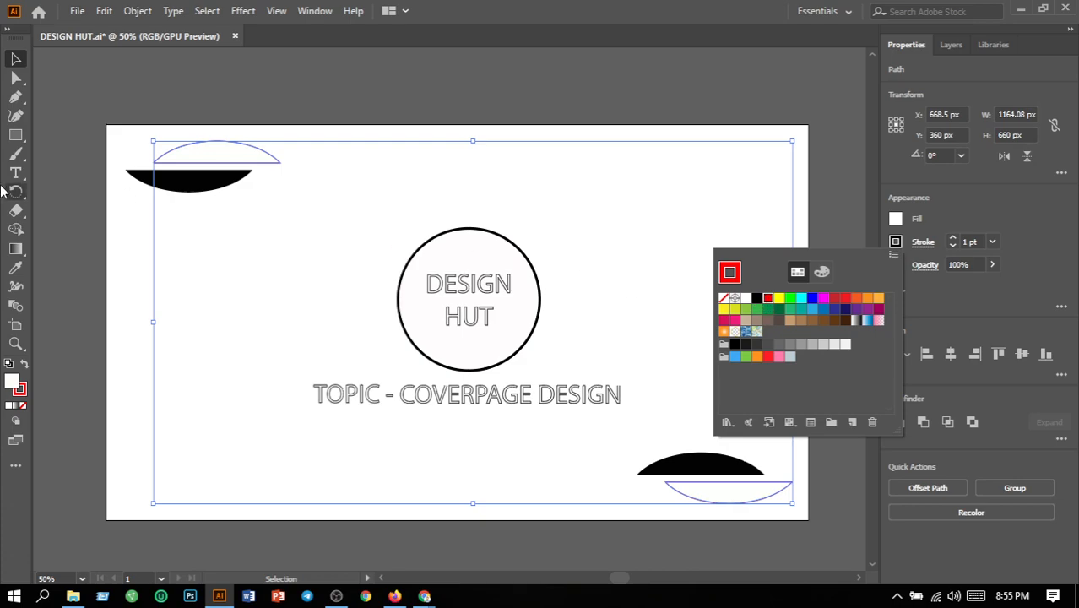
click(126, 258)
click(127, 259)
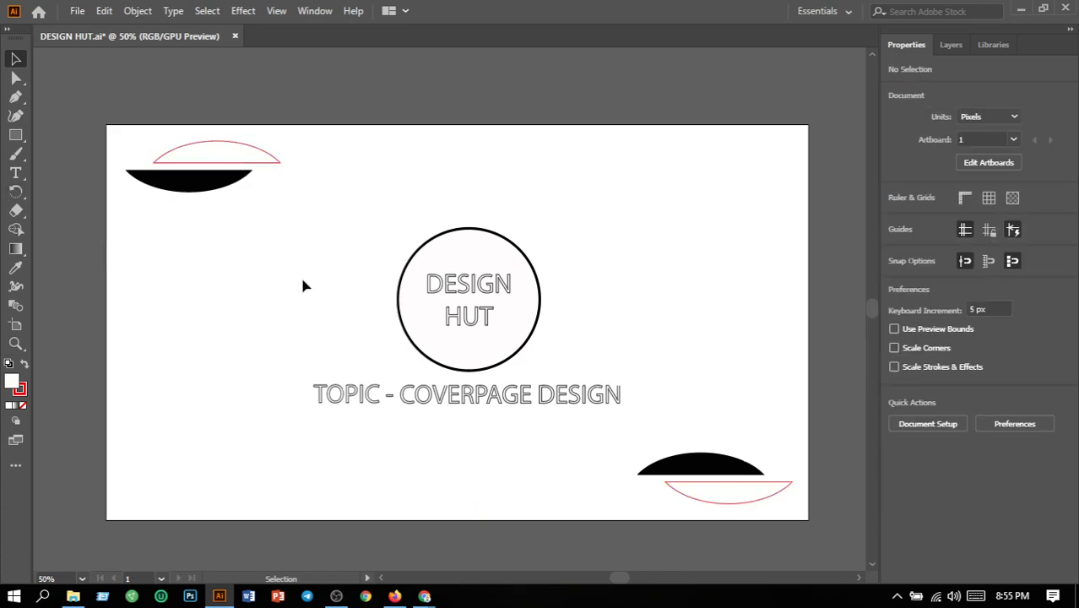
- Apply a red stroke to the topic line and the DESIGN HUT text inside the circle
drag(275, 390, 631, 434)
shift+click(450, 322)
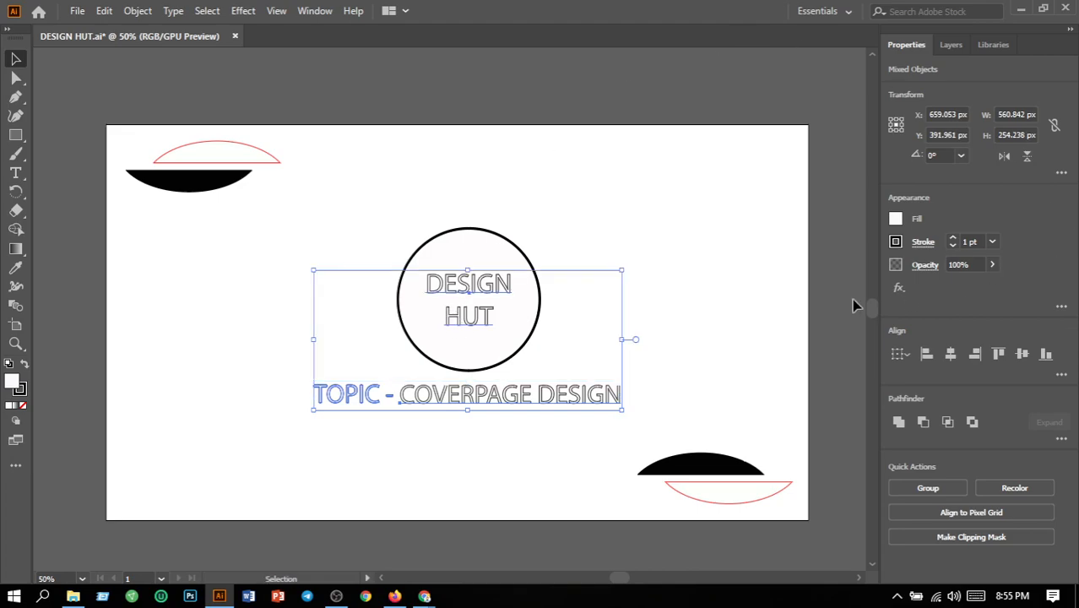
click(897, 244)
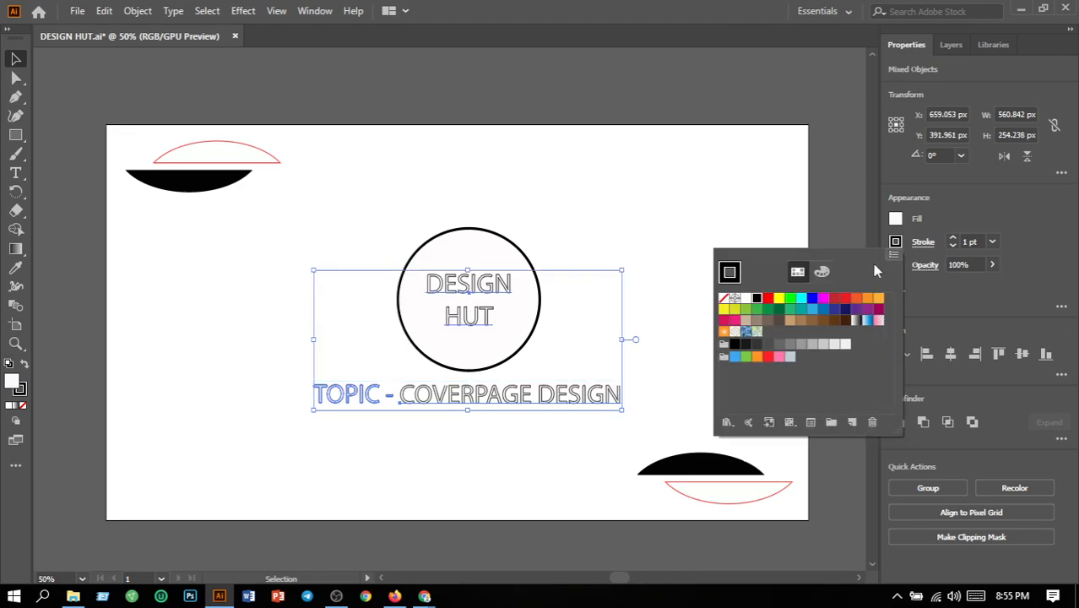
click(769, 300)
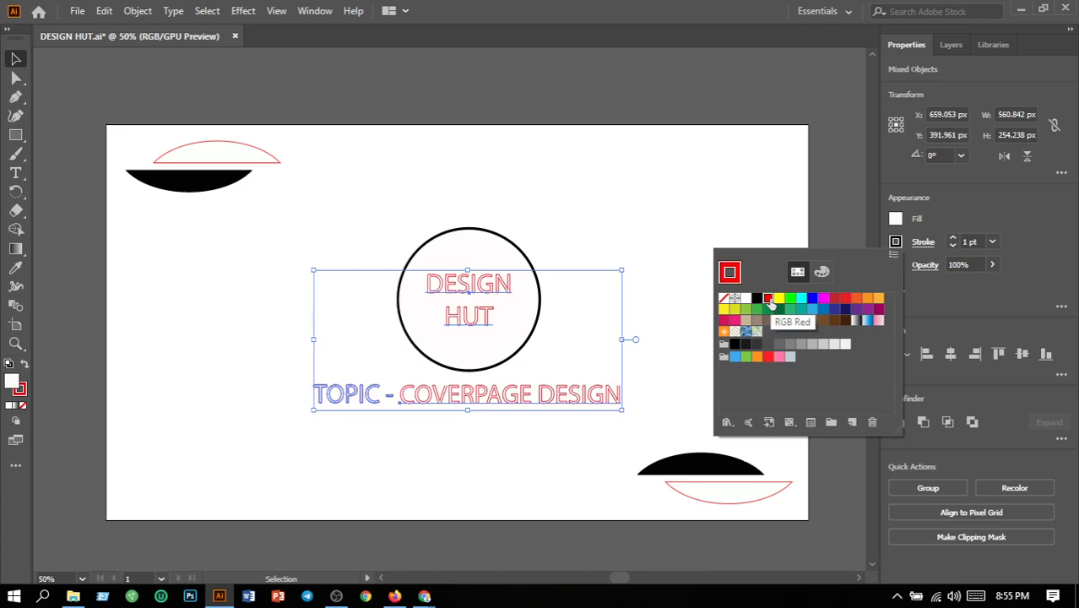
click(673, 251)
click(676, 250)
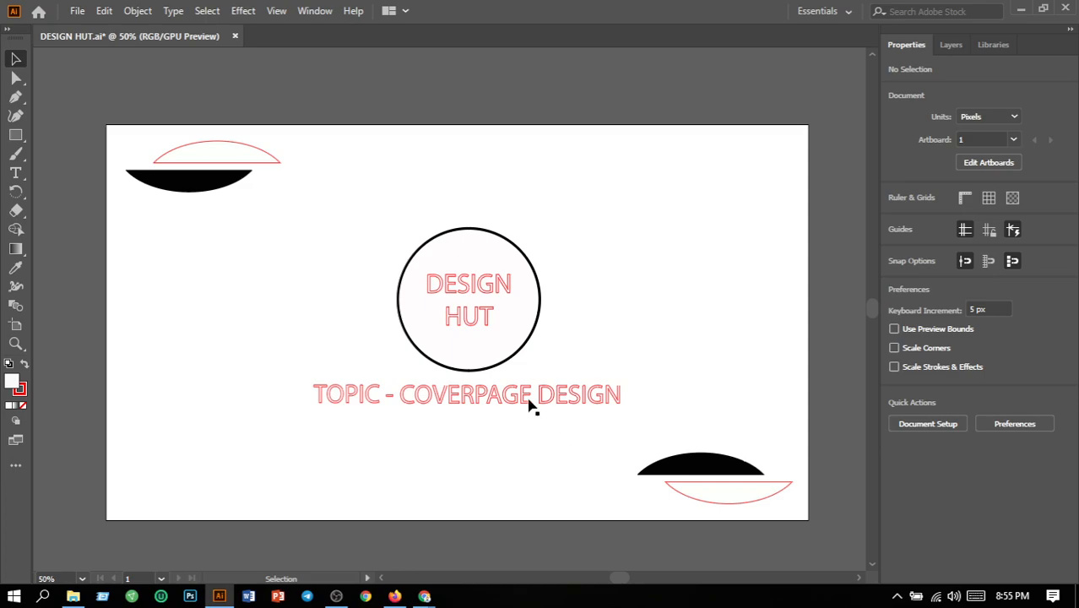
- Save the document and export all artboards as DESIGN HUT.png at Screen (72 ppi) with a white background, replacing DESIGN HUT-01.png
click(76, 13)
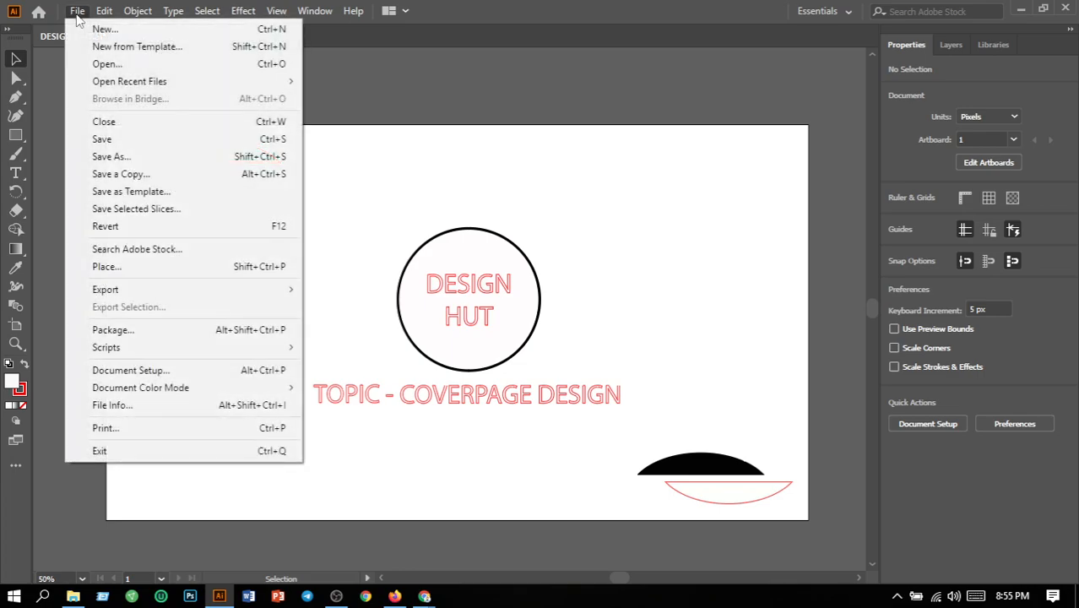
click(105, 141)
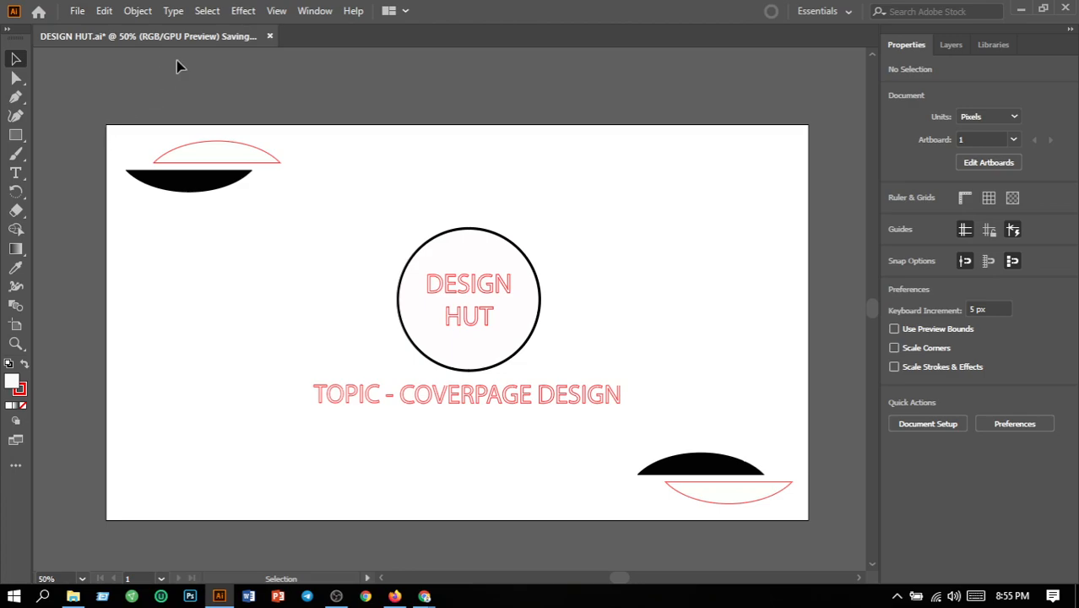
click(81, 10)
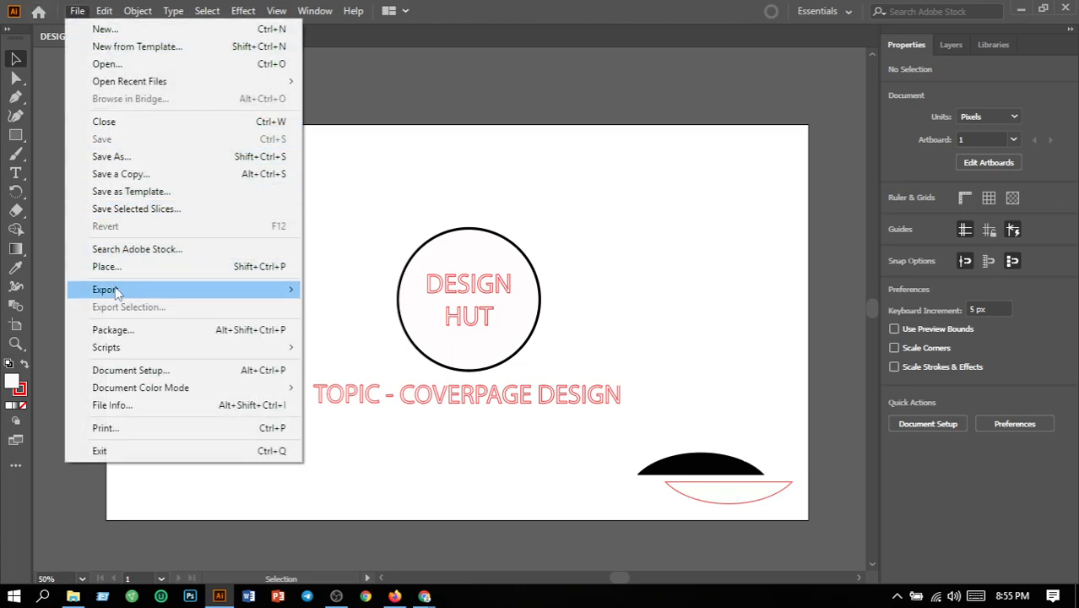
mouse_move(118, 293)
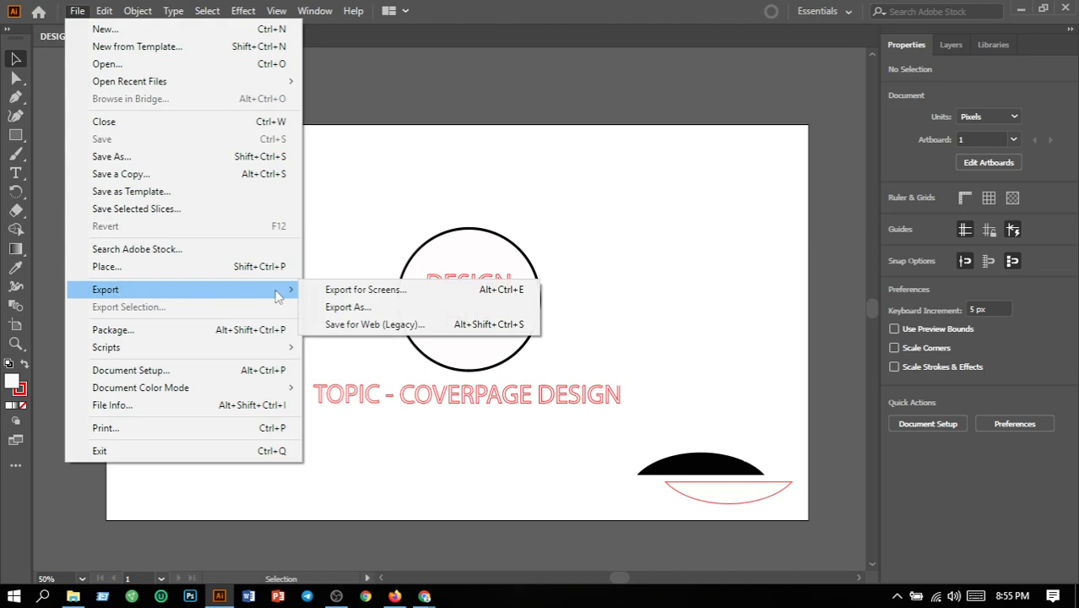
click(322, 309)
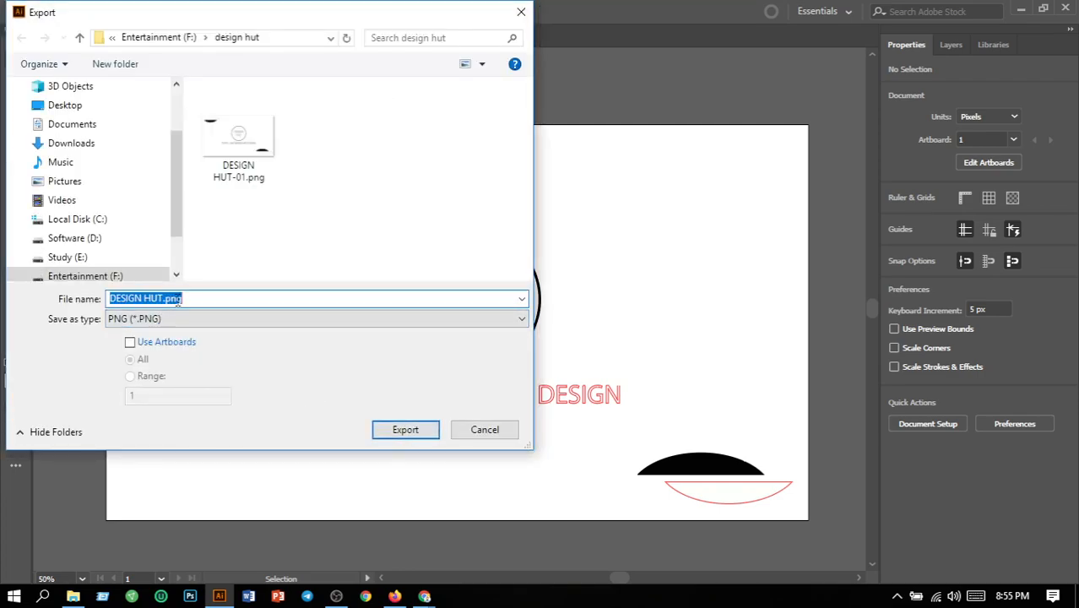
click(131, 342)
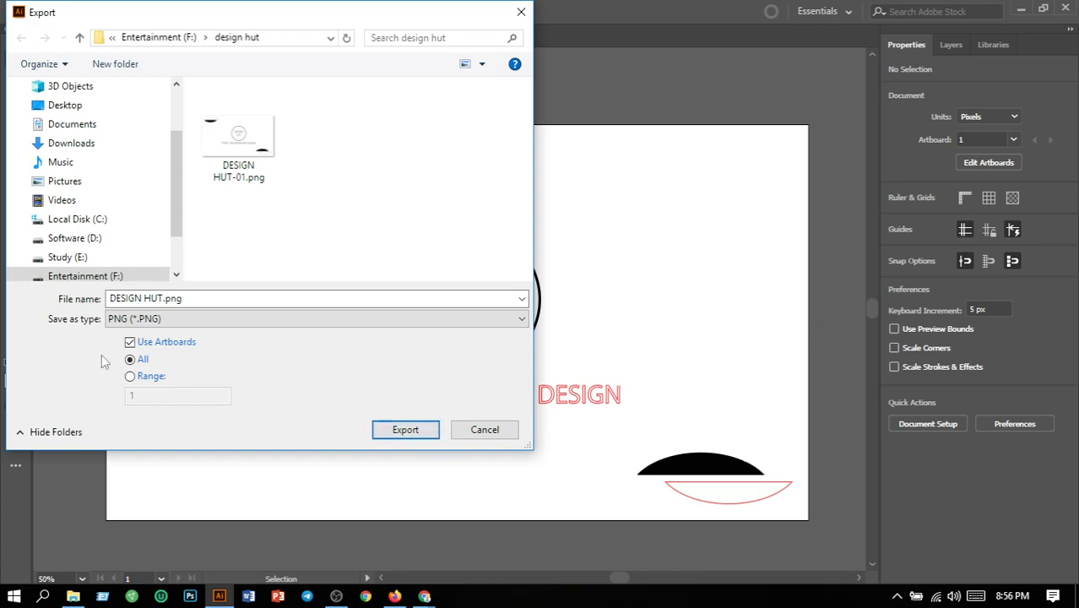
click(414, 435)
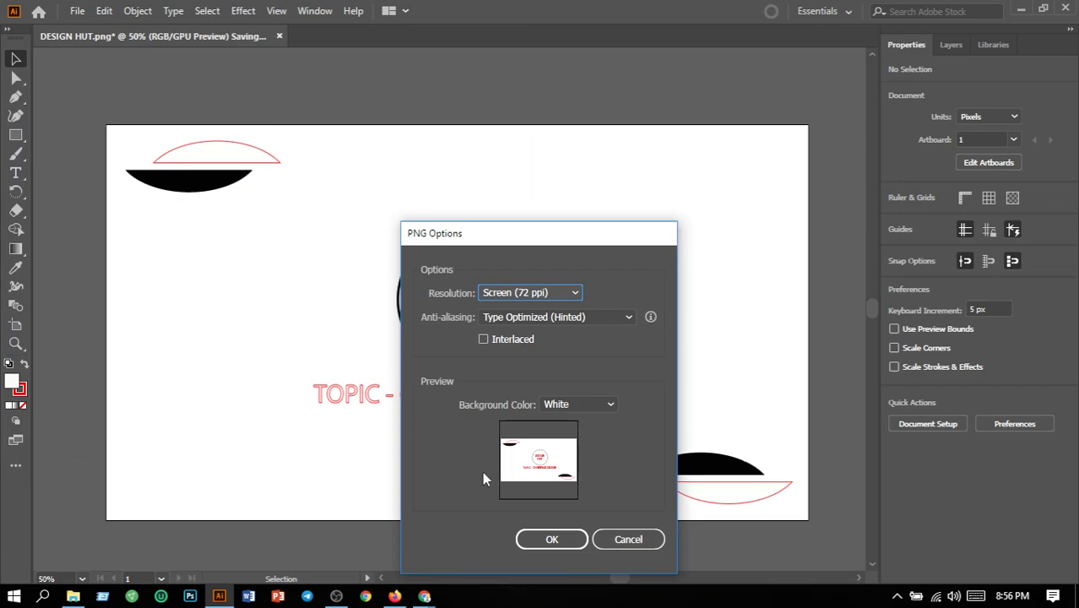
click(566, 540)
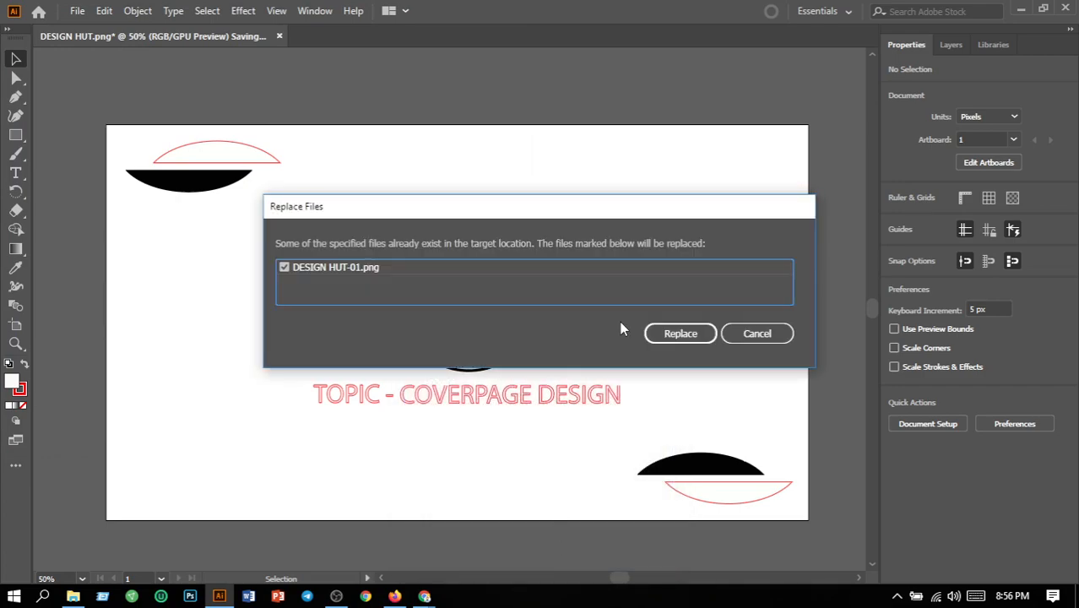
click(679, 334)
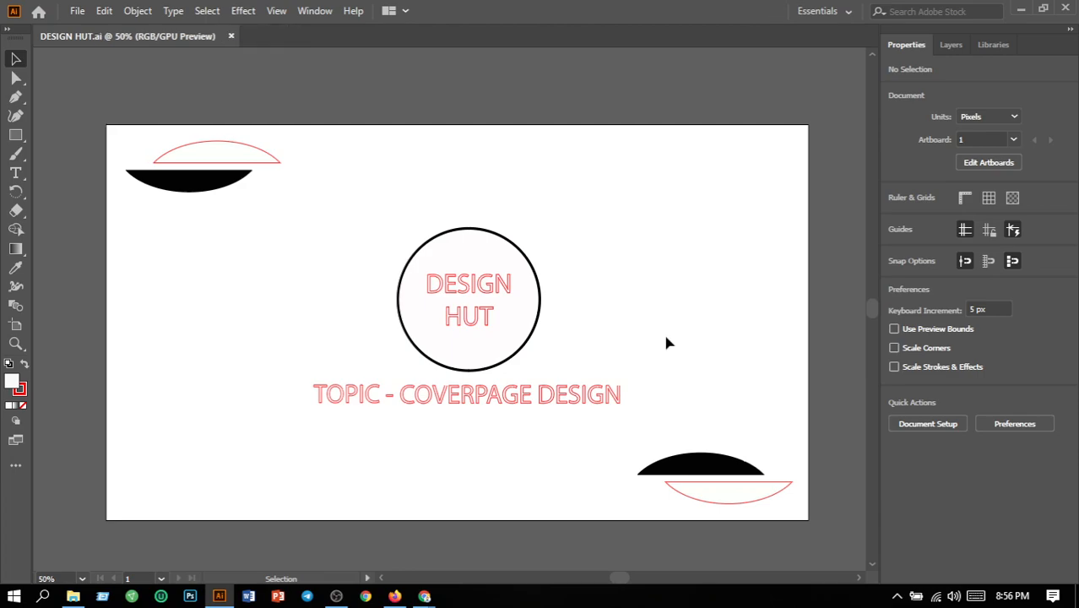
- Create a new document from the recent custom 1280 x 420 px preset with one artboard
click(76, 11)
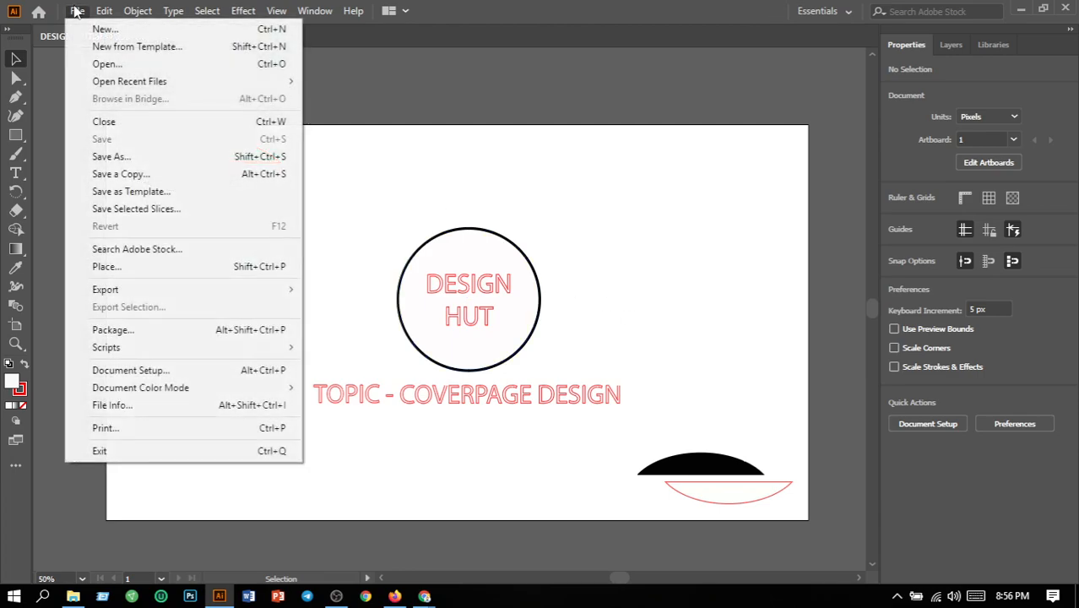
click(106, 30)
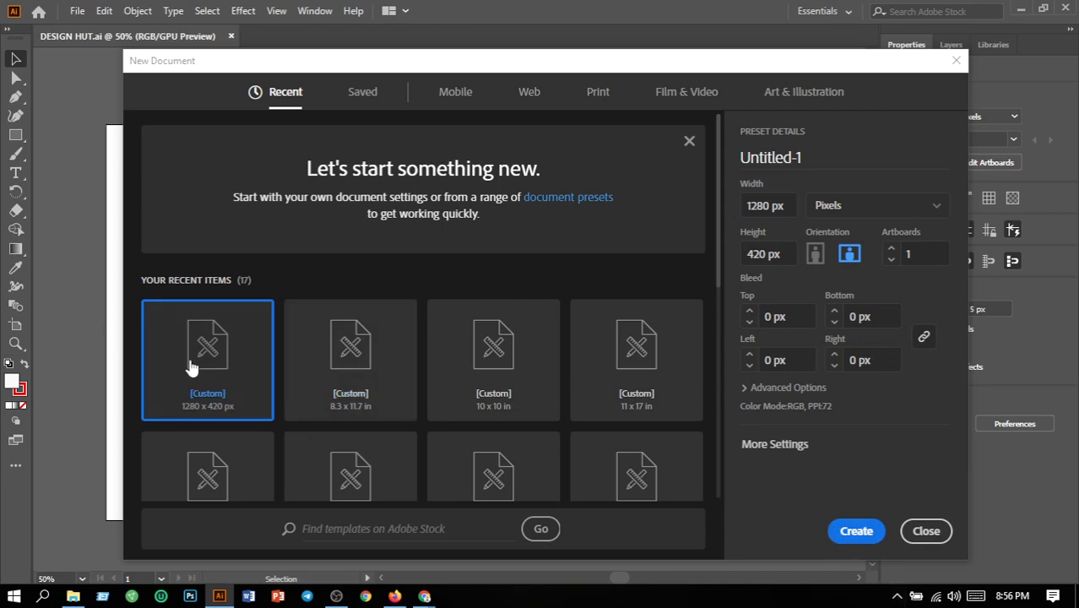
click(855, 532)
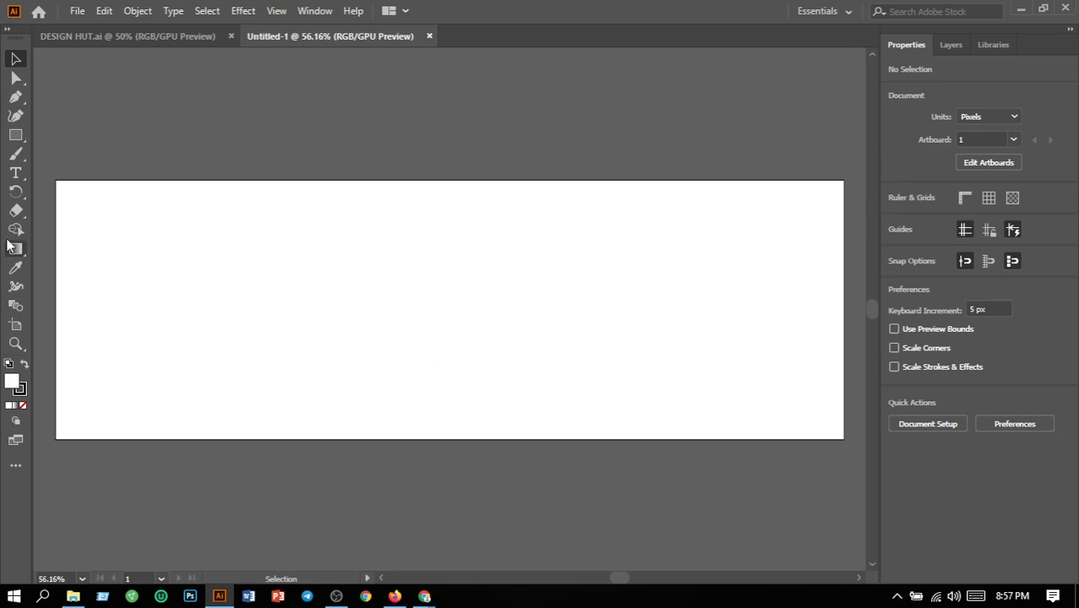
- Draw a horizontal rectangle about 311 x 69 px in the upper-left part of the artboard
click(13, 144)
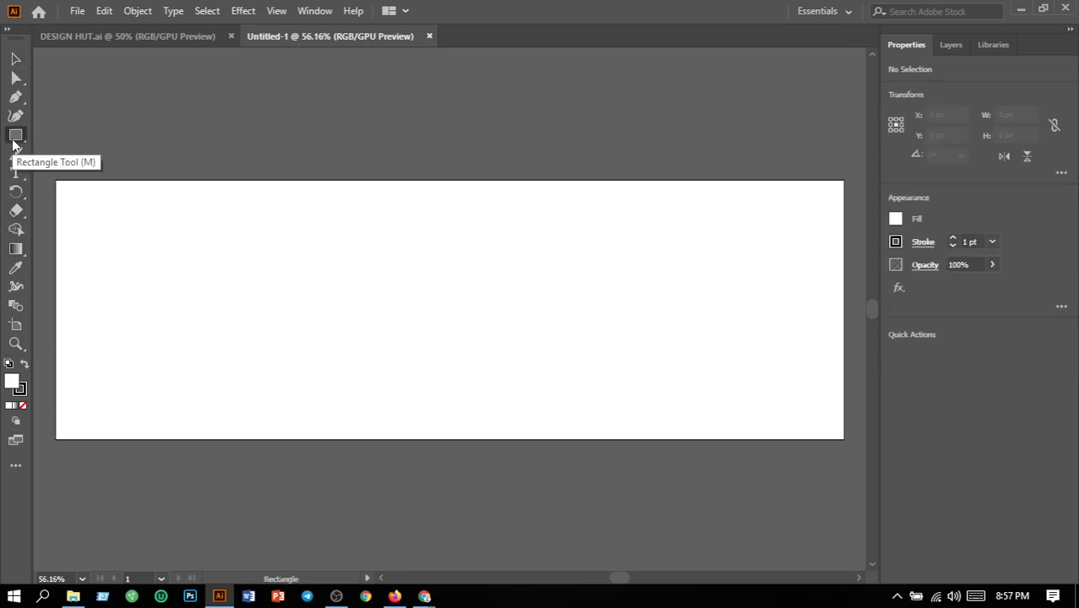
drag(12, 143, 56, 133)
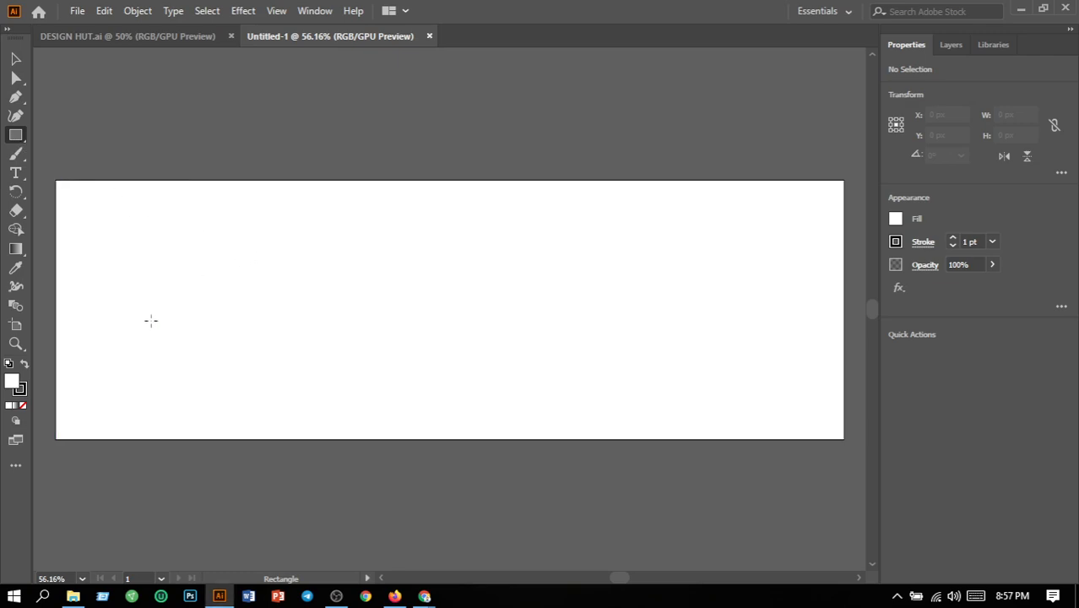
click(98, 320)
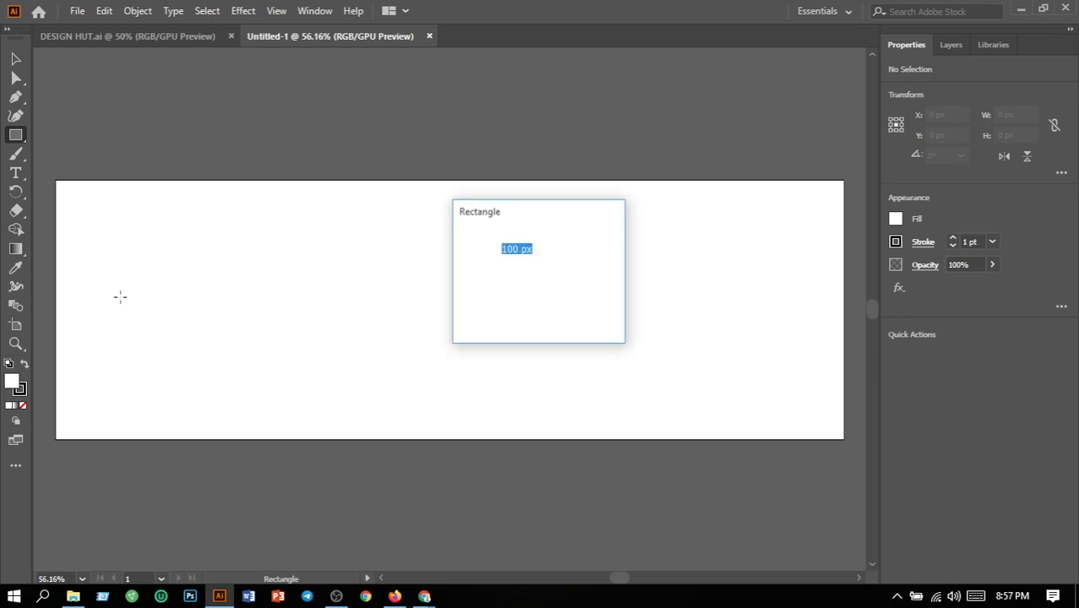
click(566, 316)
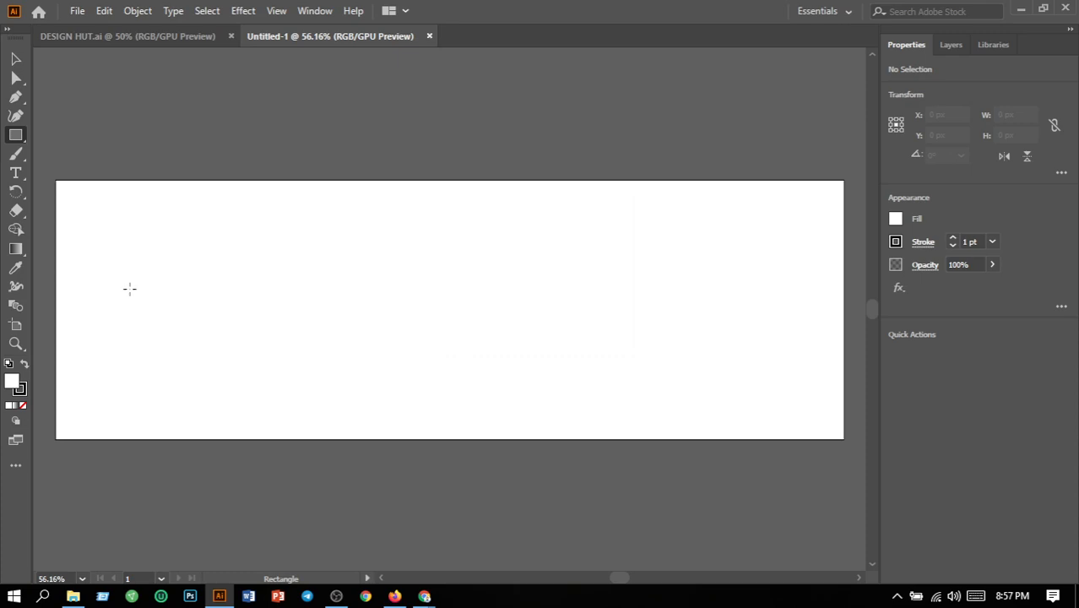
drag(149, 237, 341, 280)
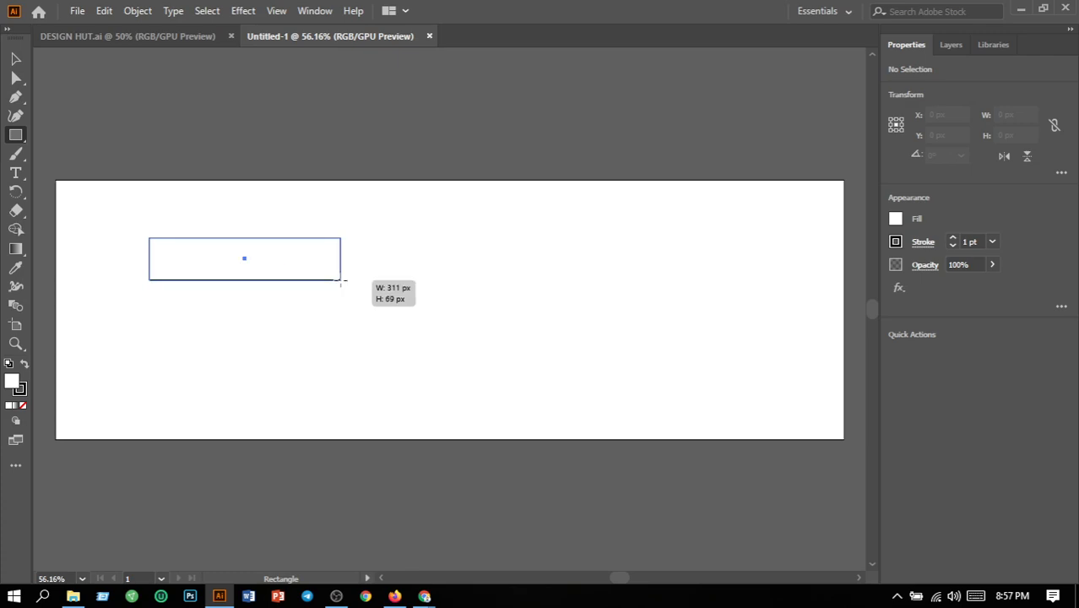
- Remove the rectangle's stroke and fill it with a fully saturated bright blue at hue 206°
click(992, 241)
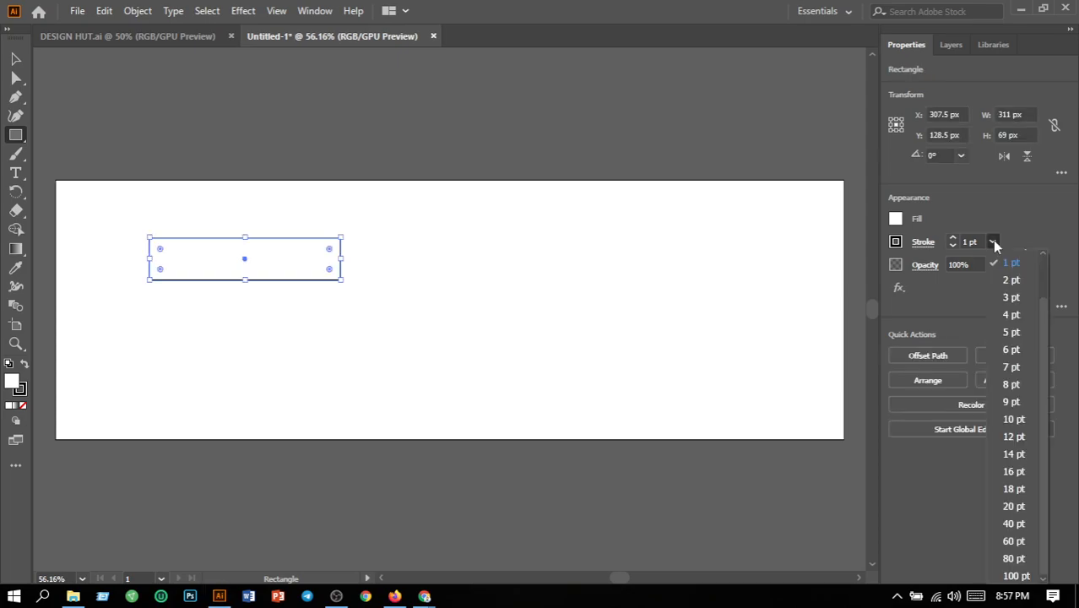
click(992, 242)
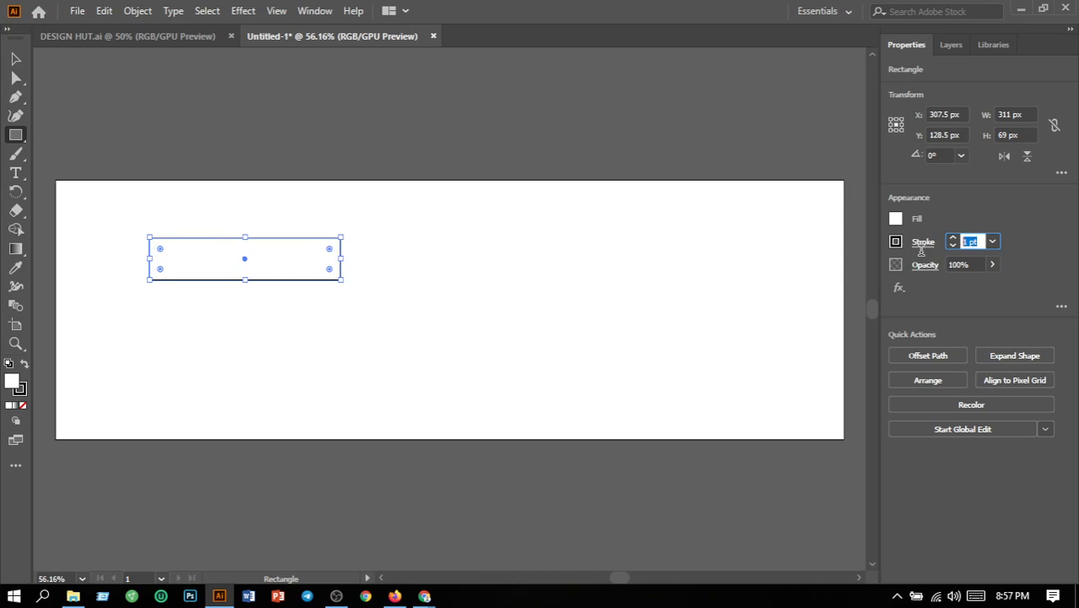
key(slash)
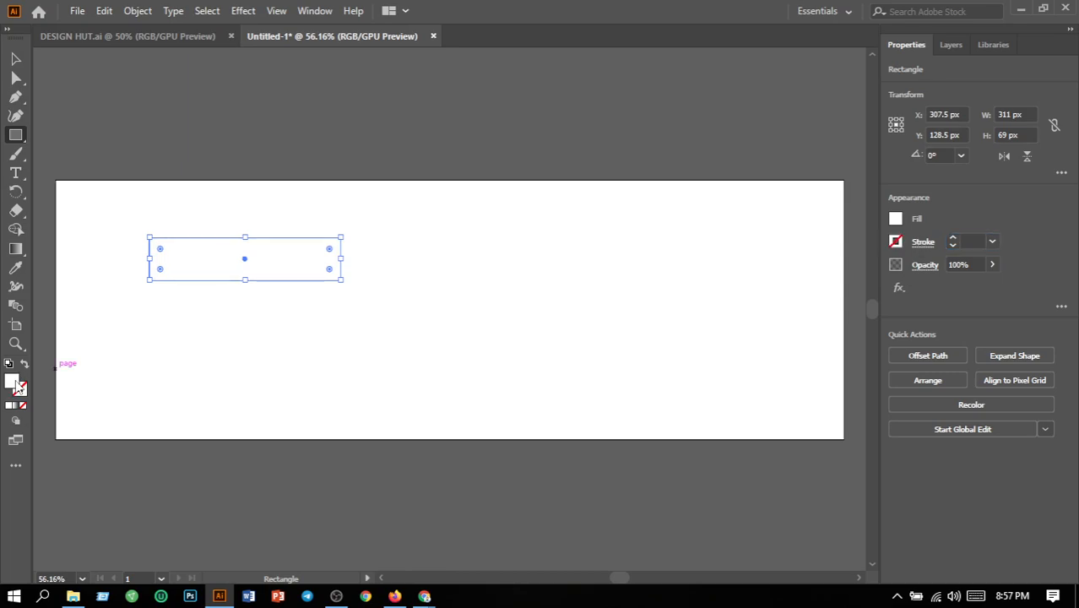
double_click(15, 384)
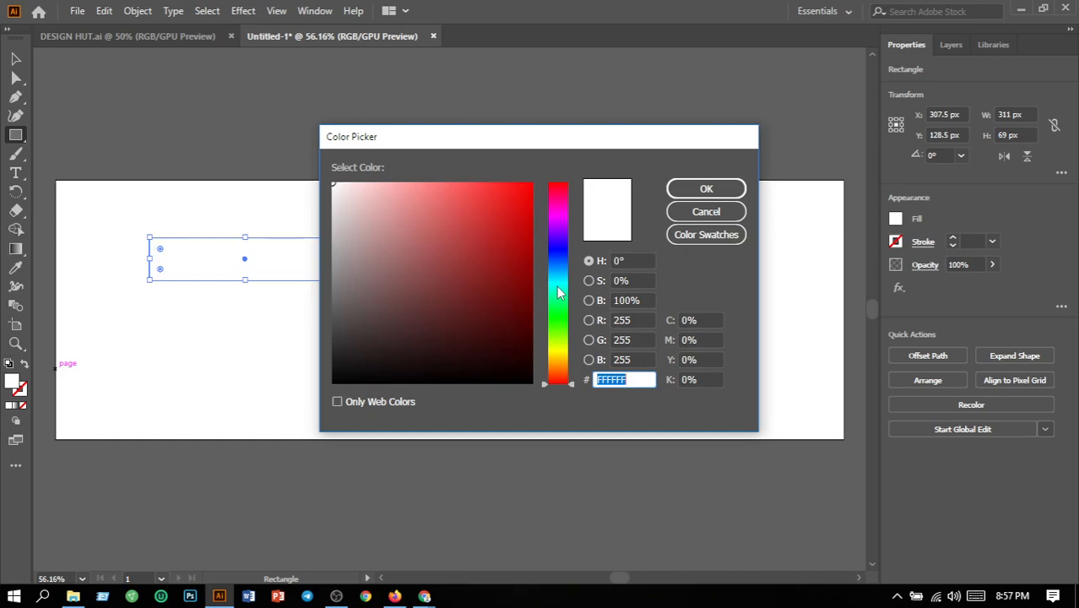
click(557, 268)
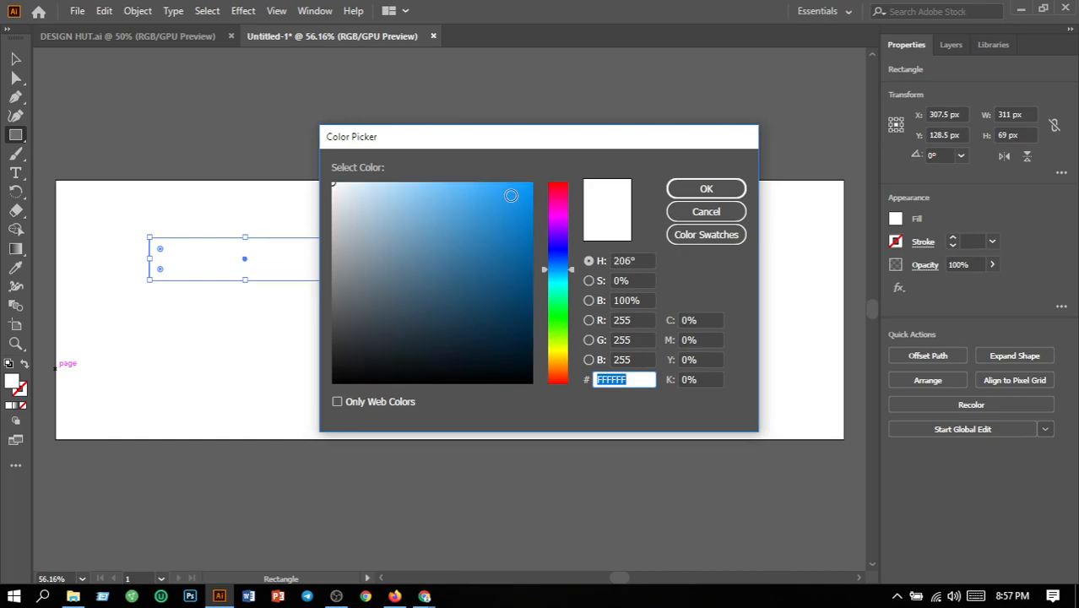
click(532, 186)
click(706, 190)
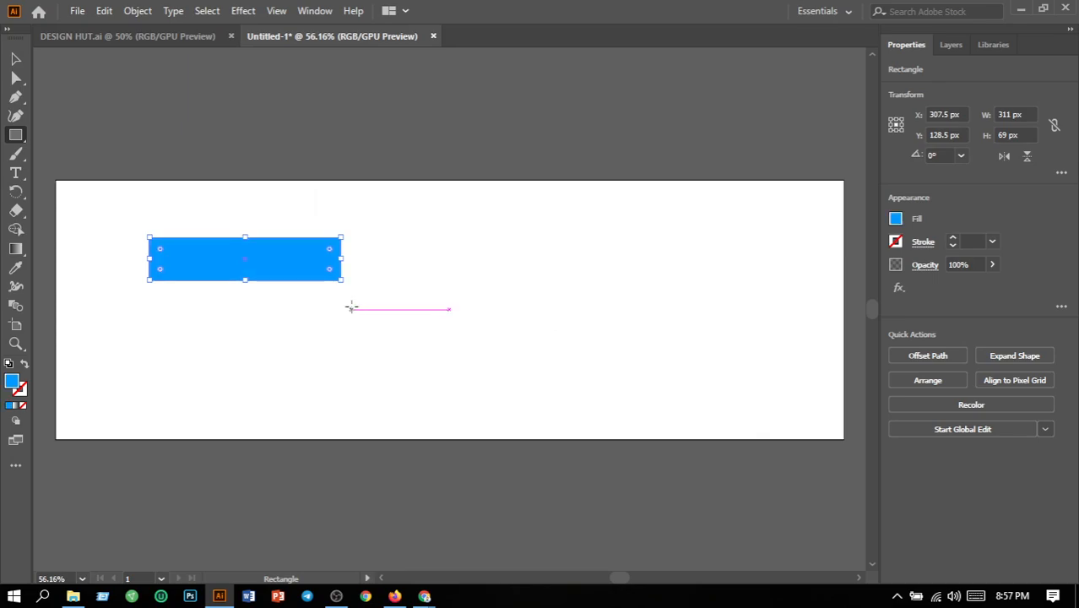
click(16, 59)
click(209, 288)
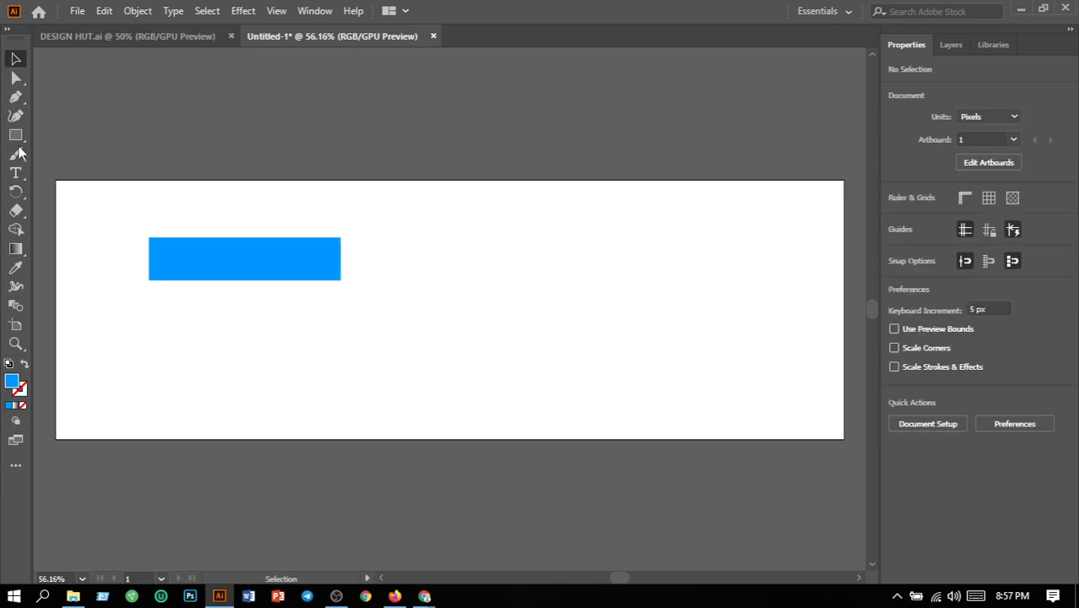
- Draw a second blue rectangle about 197 x 109 px below the first and duplicate it to the right
drag(14, 145, 84, 138)
drag(276, 318, 398, 386)
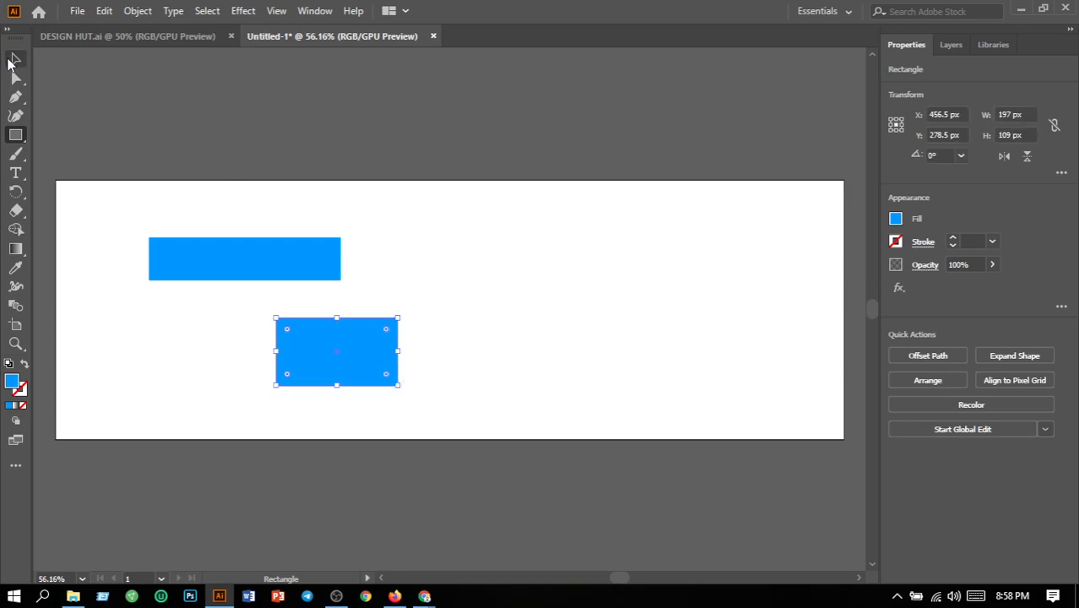
click(10, 60)
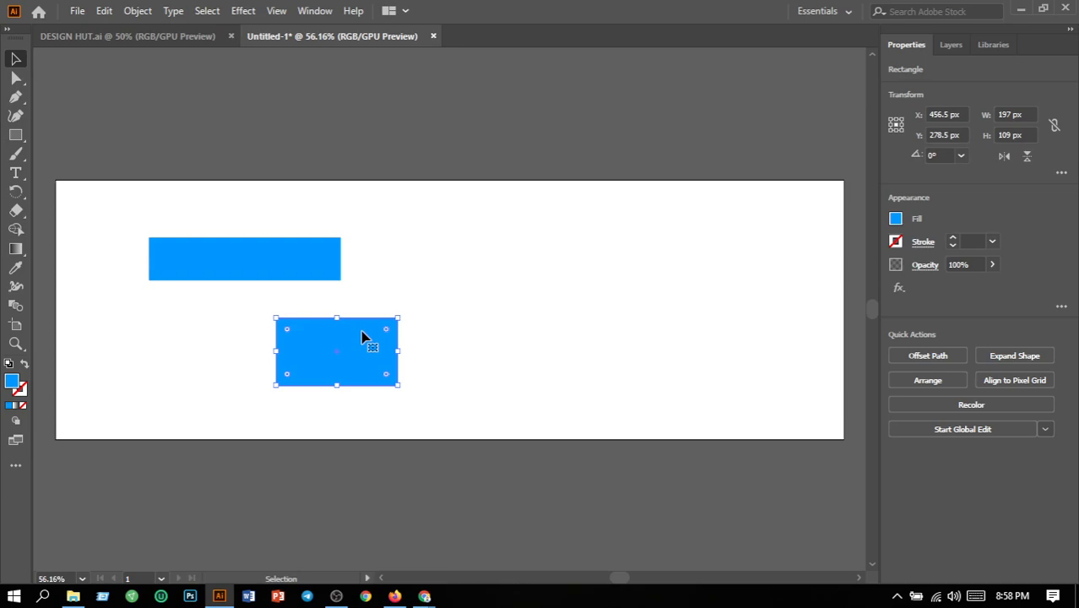
drag(361, 336, 515, 343)
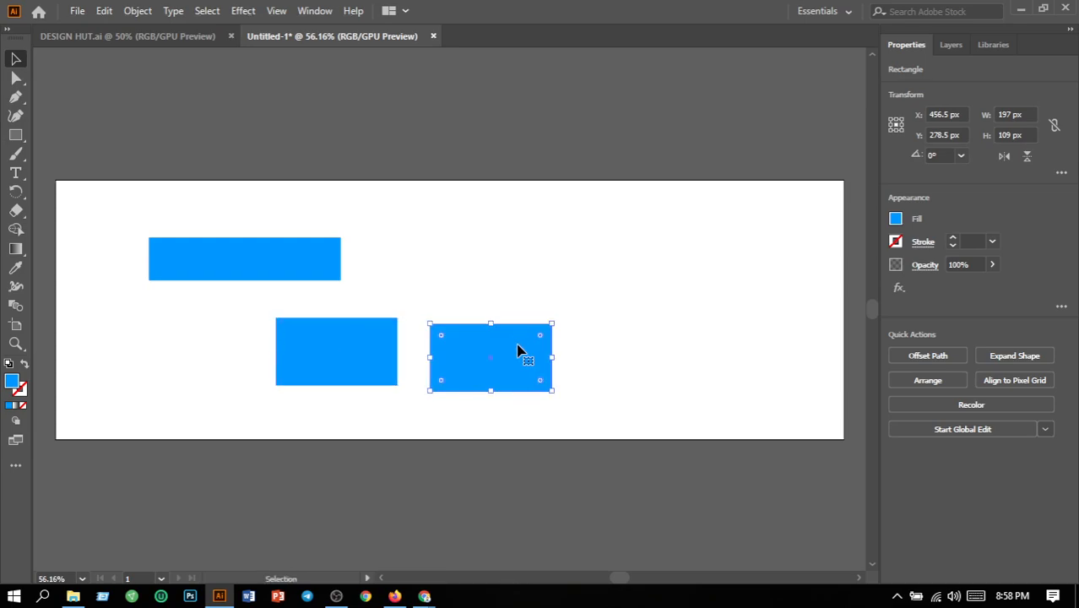
click(681, 385)
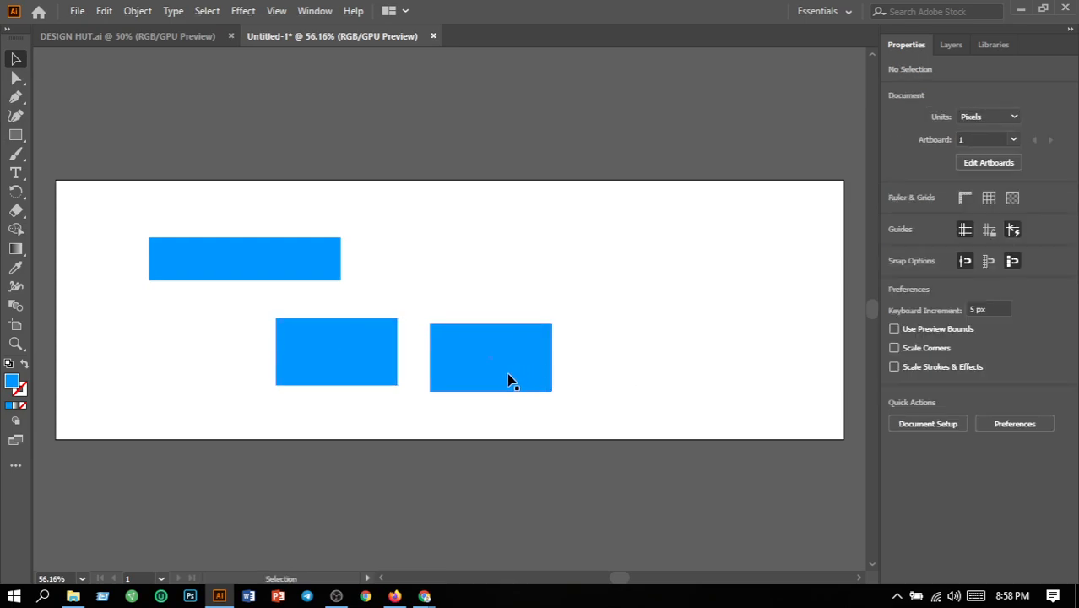
- Rotate the original smaller rectangle counterclockwise to a diagonal and delete its copy
click(362, 365)
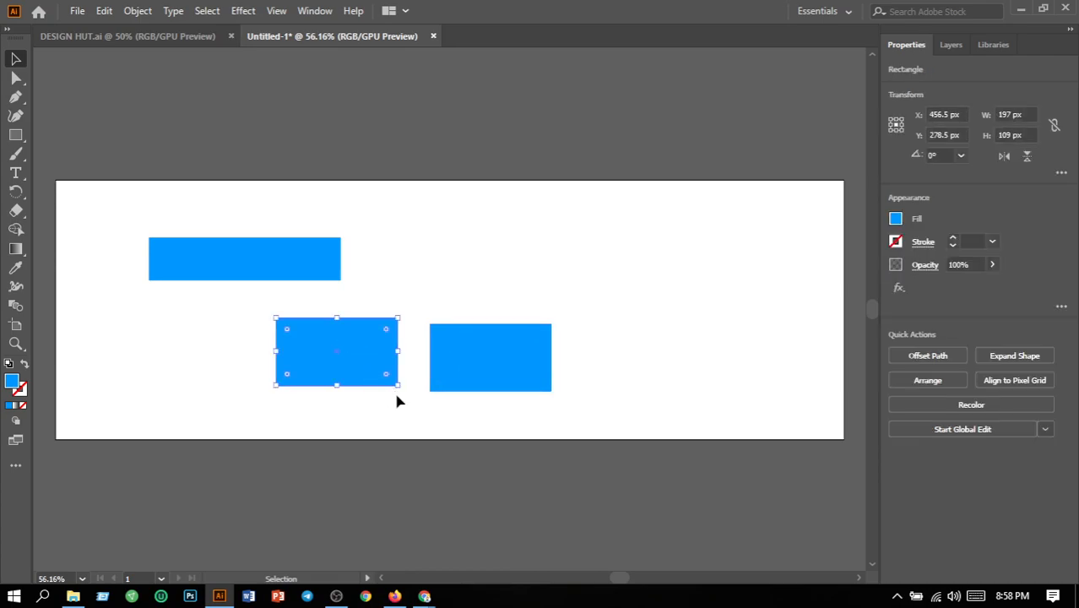
drag(405, 391, 420, 338)
click(452, 357)
key(Delete)
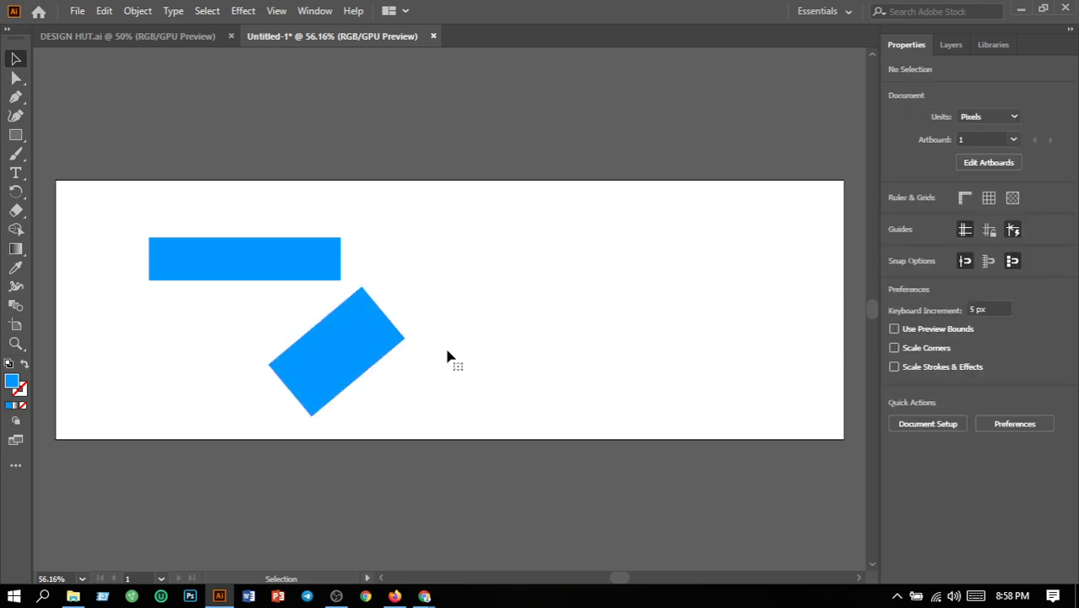
- Position the smaller rectangle at about 63° over the long bar's right end, with a duplicate placed to its right
drag(383, 364, 417, 234)
click(456, 293)
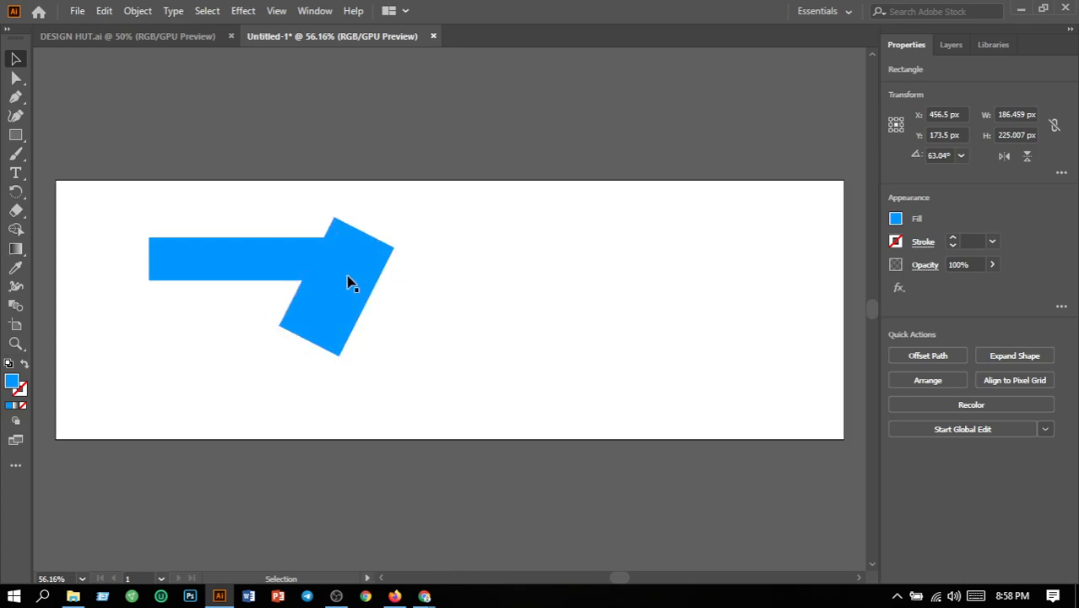
drag(354, 283, 391, 281)
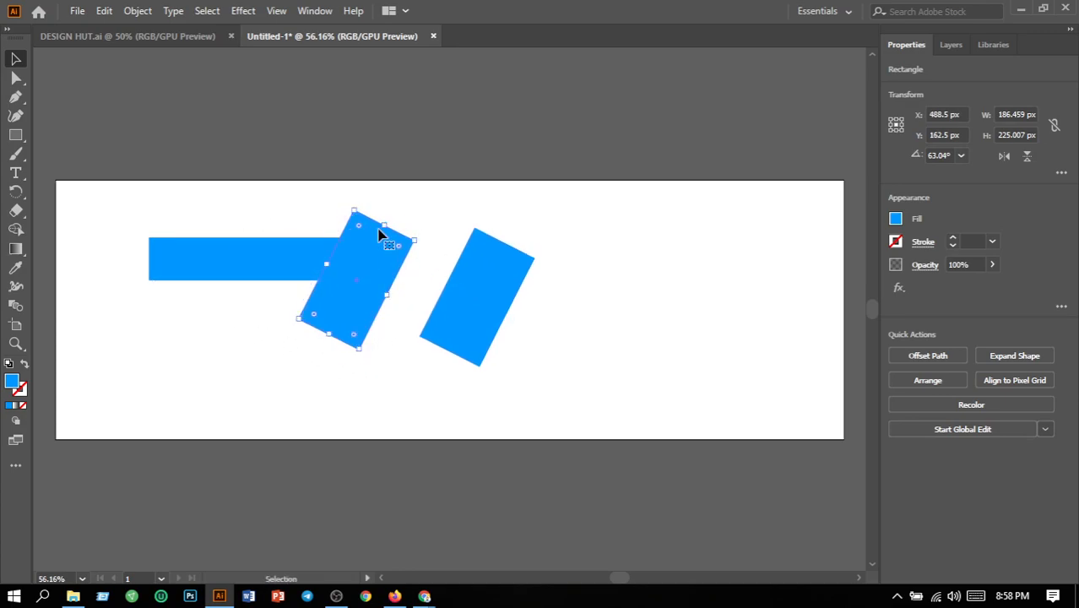
click(279, 213)
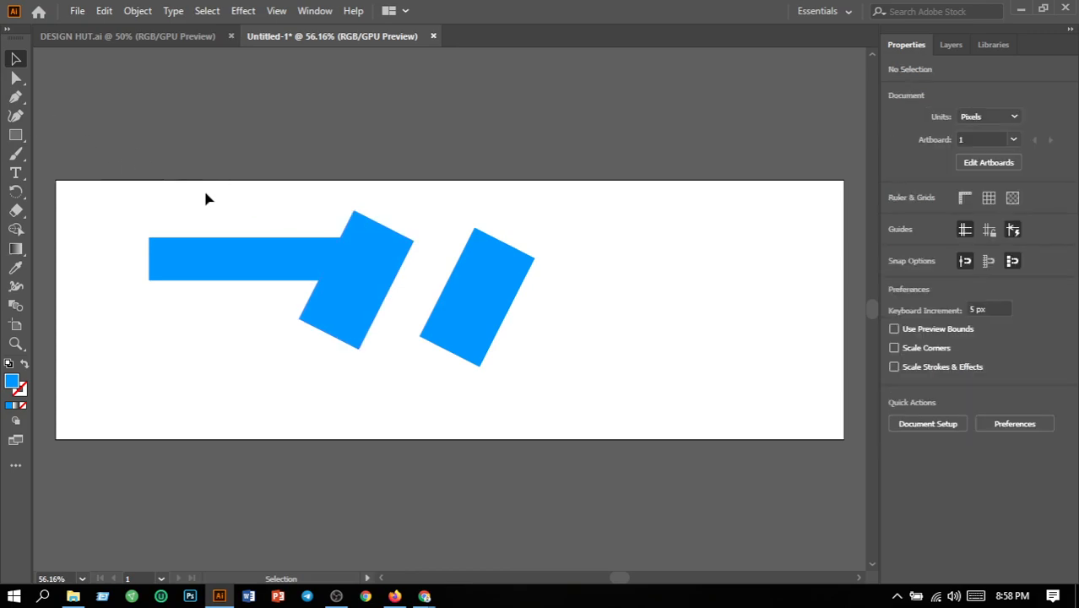
- Cut the long bar's right end to a slant with Shape Builder, removing the overlapping tilted rectangle and the corner piece
drag(284, 208, 384, 346)
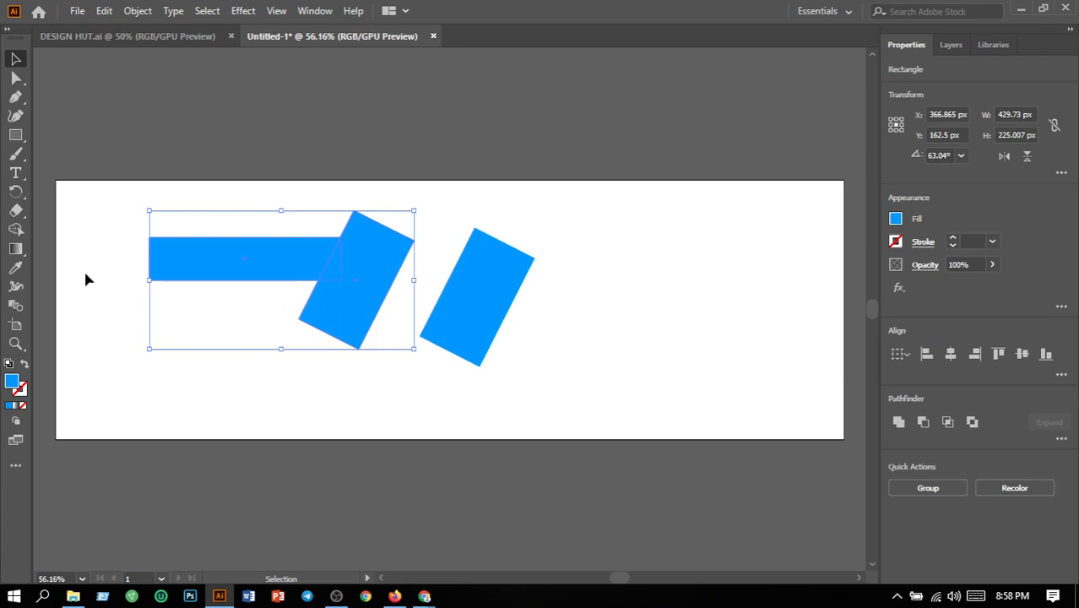
click(16, 231)
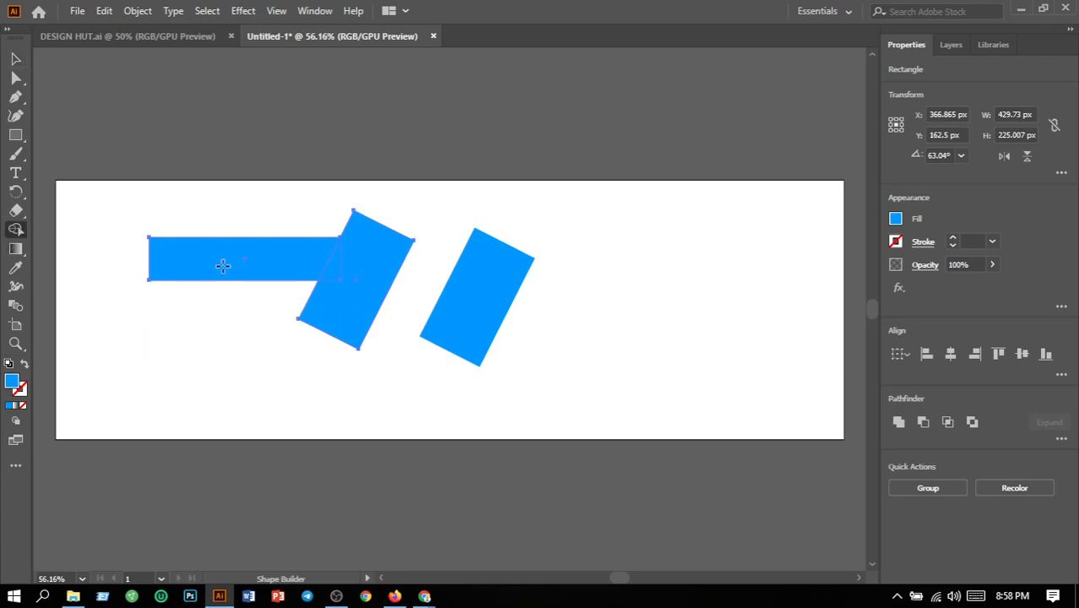
alt+click(372, 300)
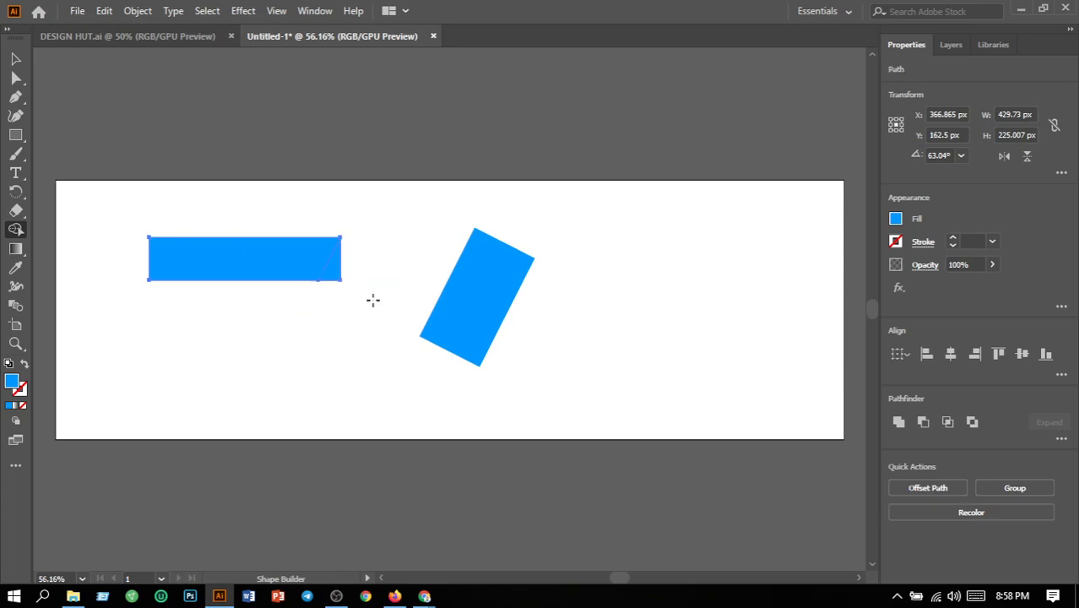
alt+click(333, 272)
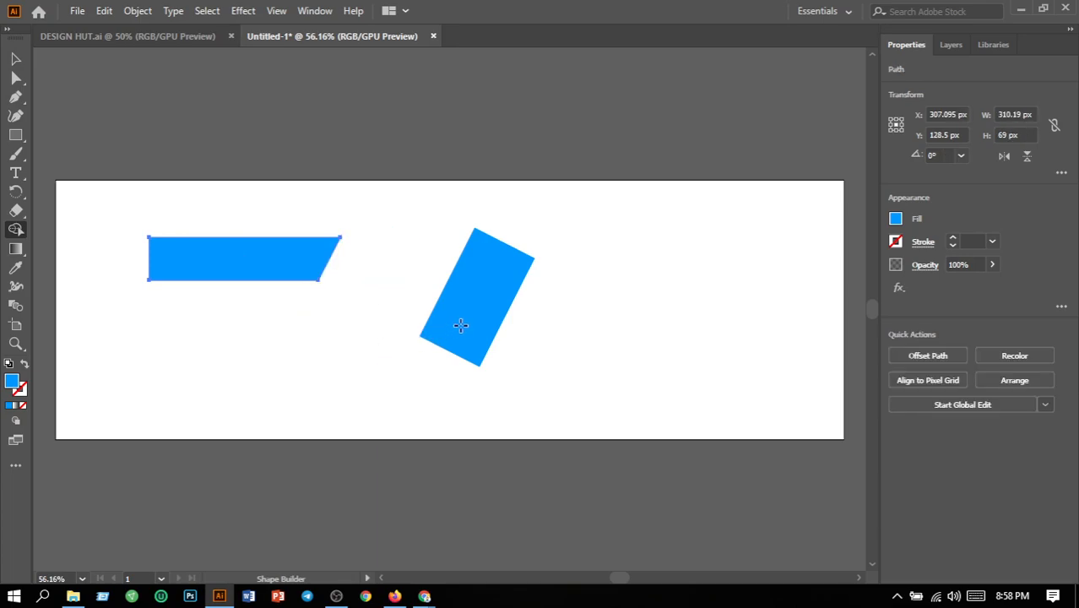
- Move the remaining tilted rectangle over the long bar's left end so its edge crosses the bar's lower-left corner
click(14, 61)
drag(477, 289, 132, 224)
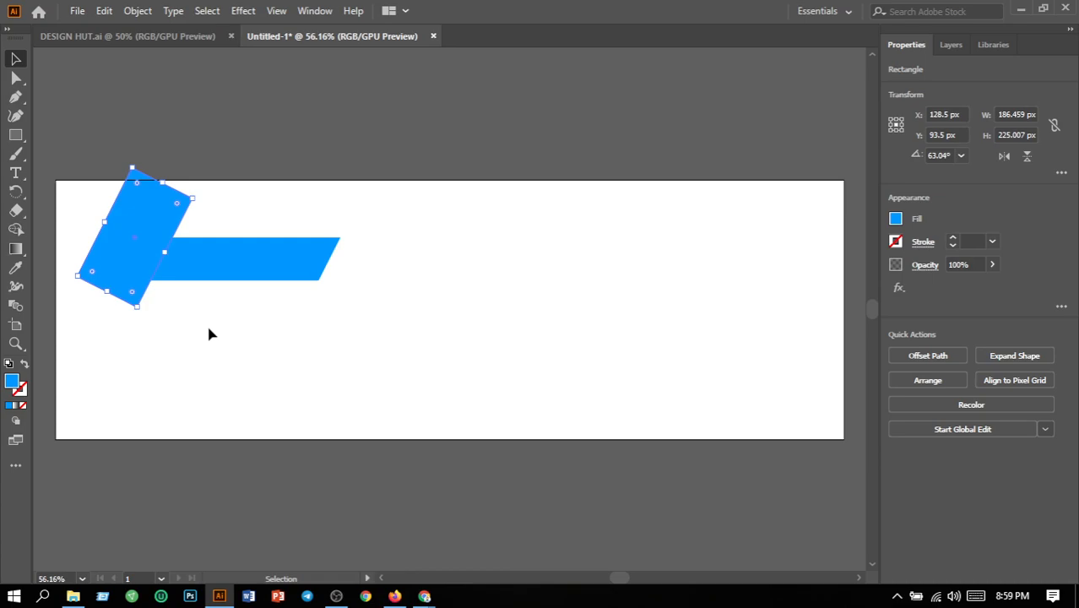
key(Left)
key(Left)
key(Left)
key(Left)
key(Left)
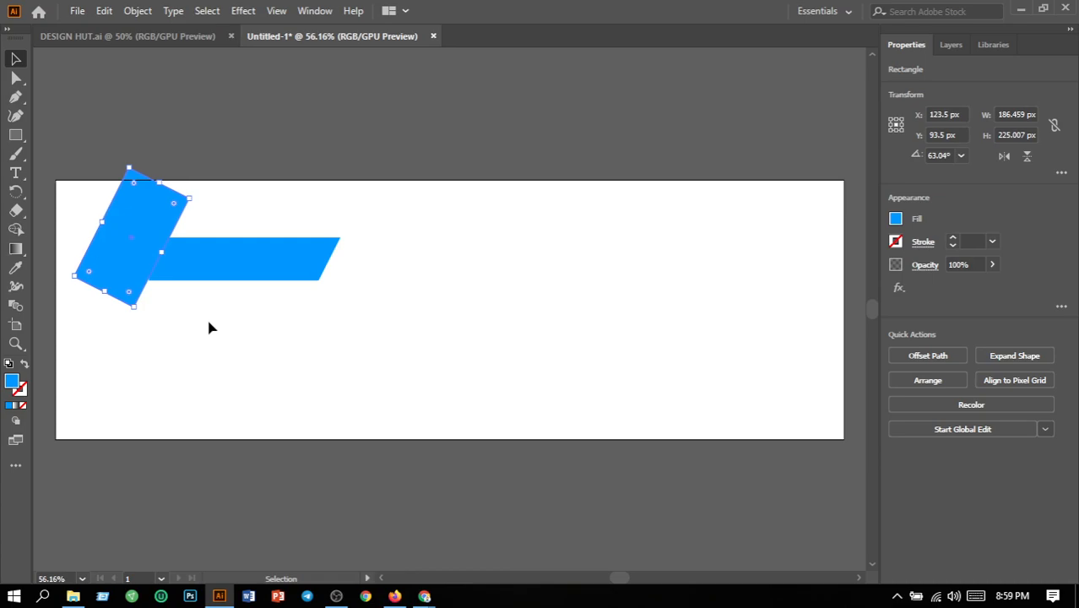
key(Right)
key(Right)
key(Right)
key(Right)
key(Right)
key(Right)
key(Right)
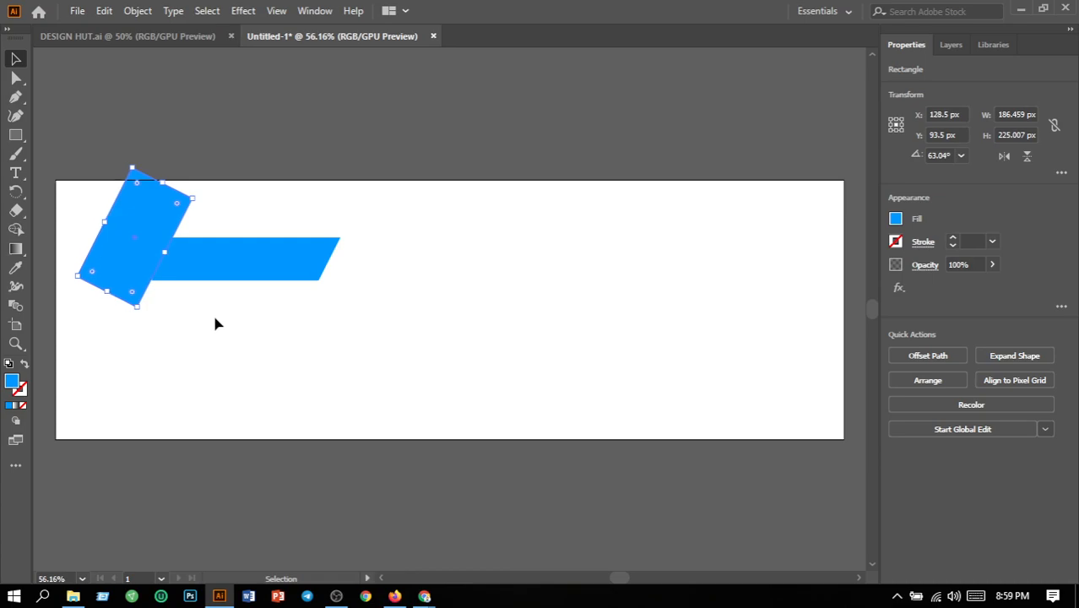
- Cut the bar's left end to a matching slant with Shape Builder, removing the tilted rectangle and the corner piece
drag(70, 215, 208, 304)
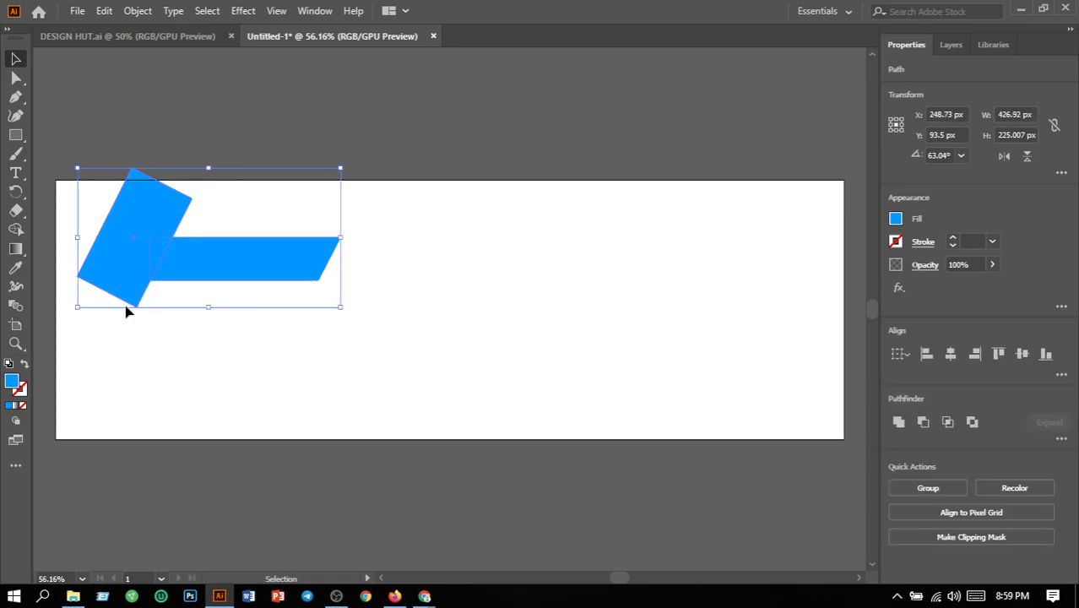
click(14, 232)
click(16, 232)
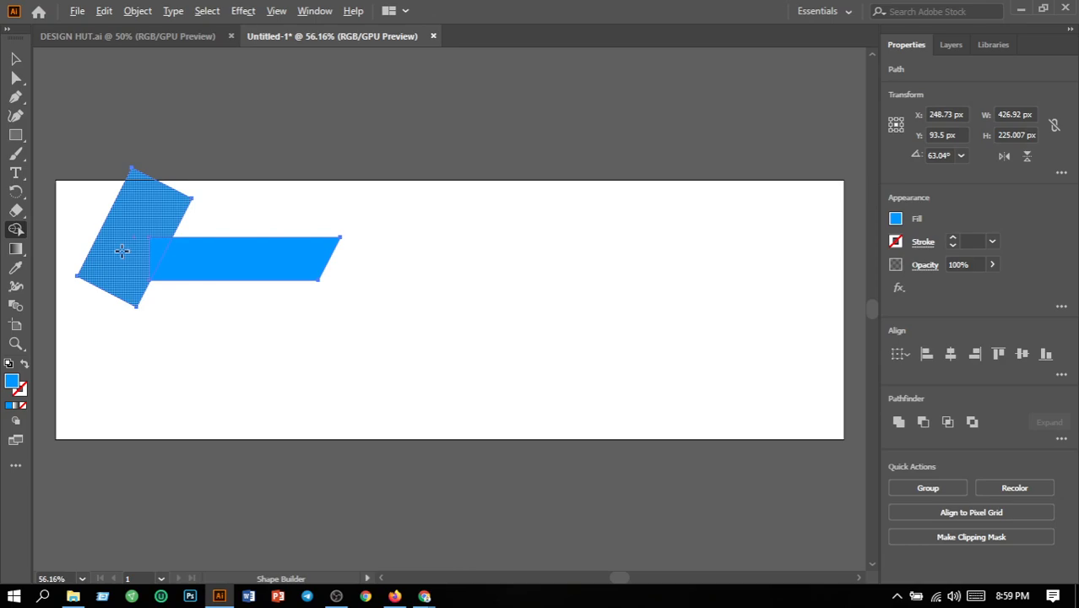
alt+click(122, 251)
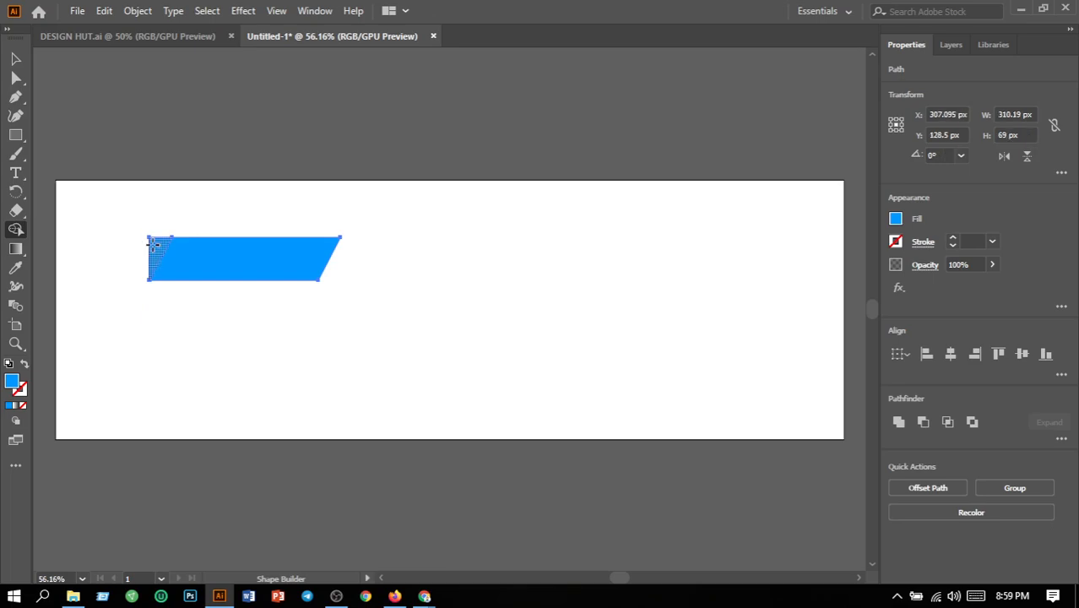
alt+click(153, 245)
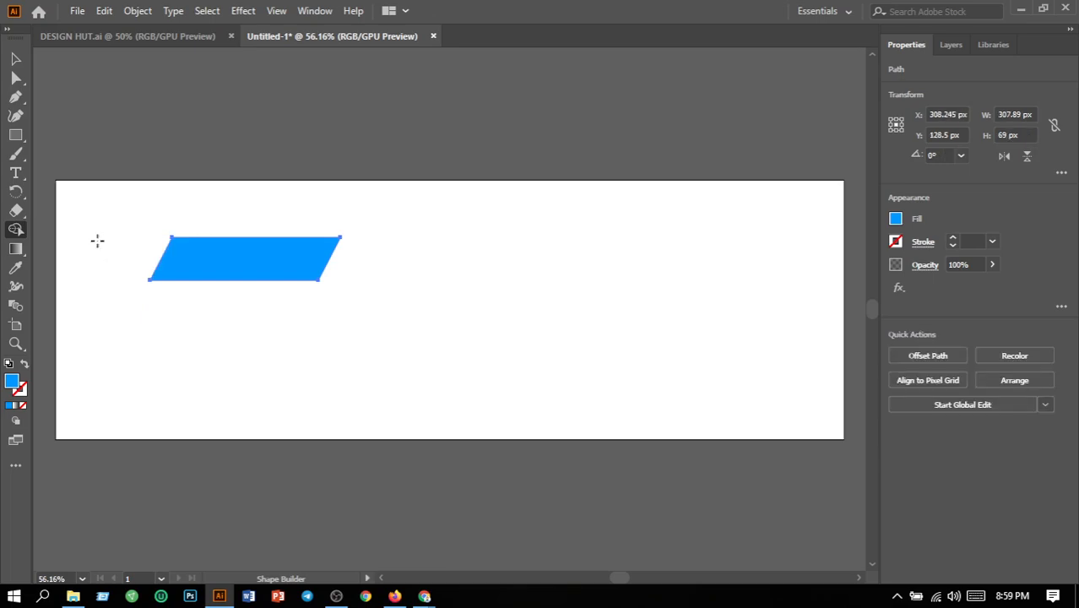
- Duplicate the blue parallelogram directly below the original, leaving a narrow gap between them
click(20, 59)
click(374, 247)
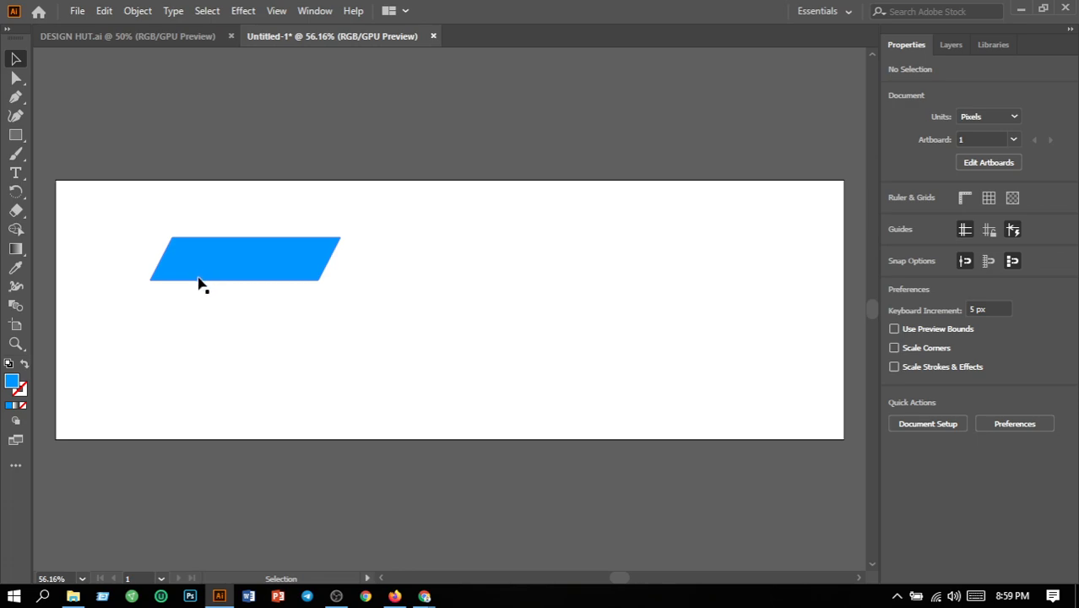
click(201, 281)
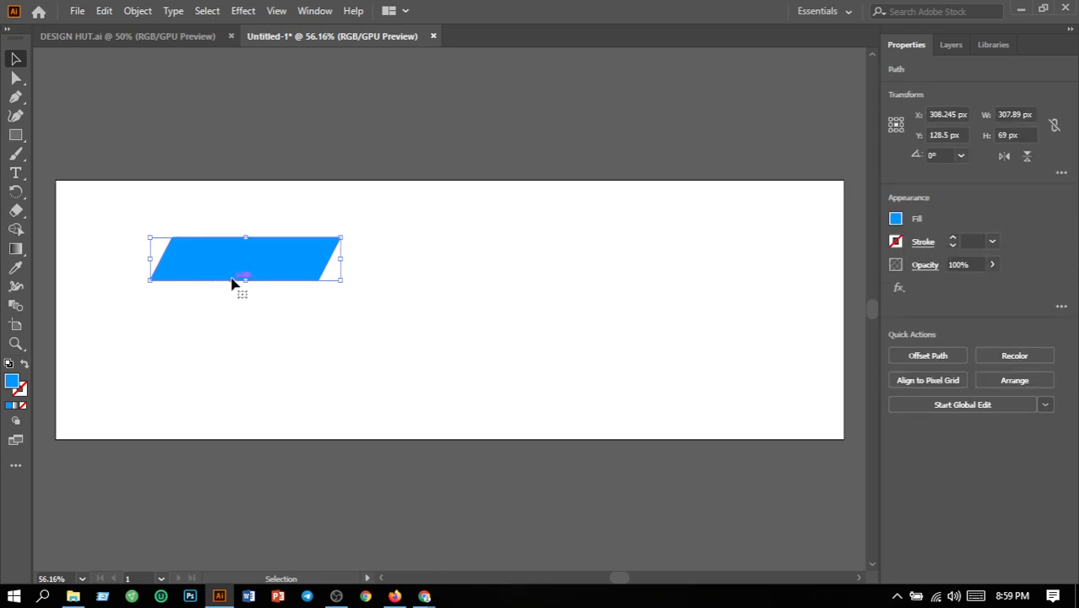
drag(231, 294, 234, 334)
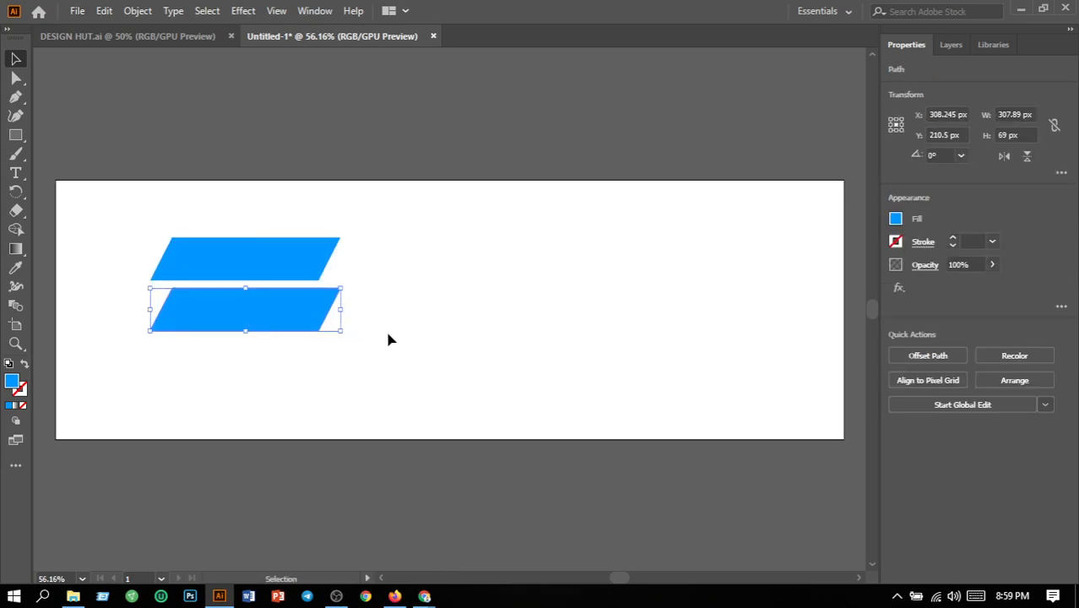
- Stretch the lower blue parallelogram to about 447 px wide and widen the upper one as well
click(388, 336)
click(322, 314)
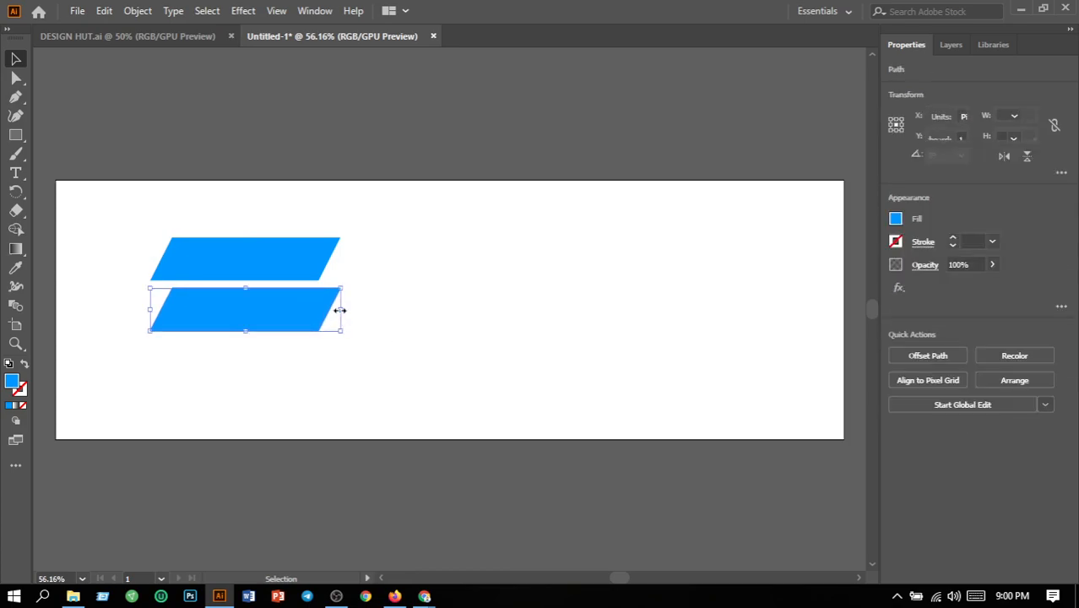
drag(340, 311, 426, 312)
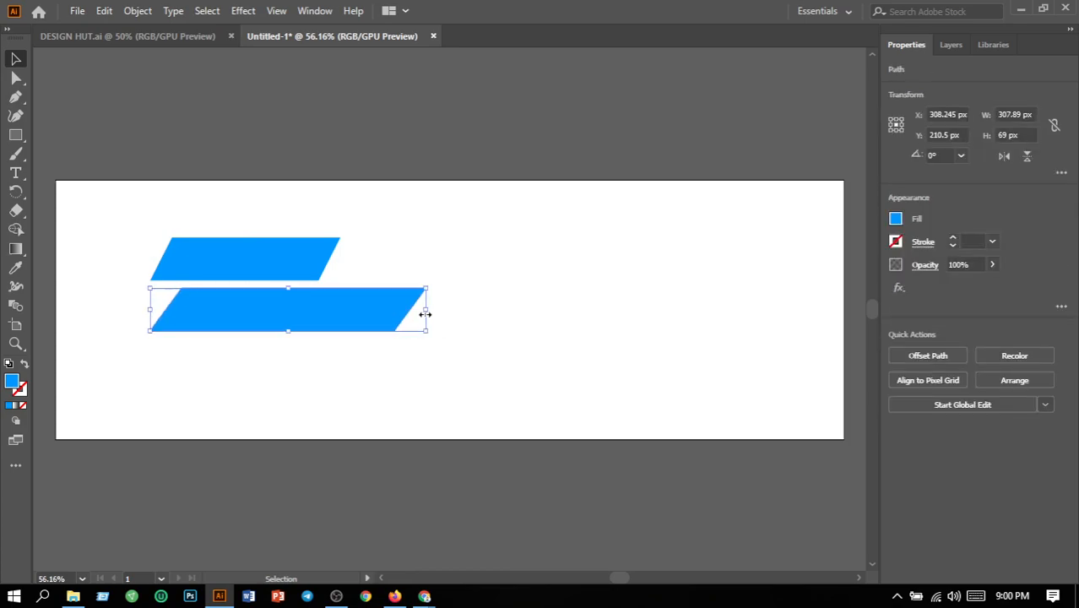
click(508, 350)
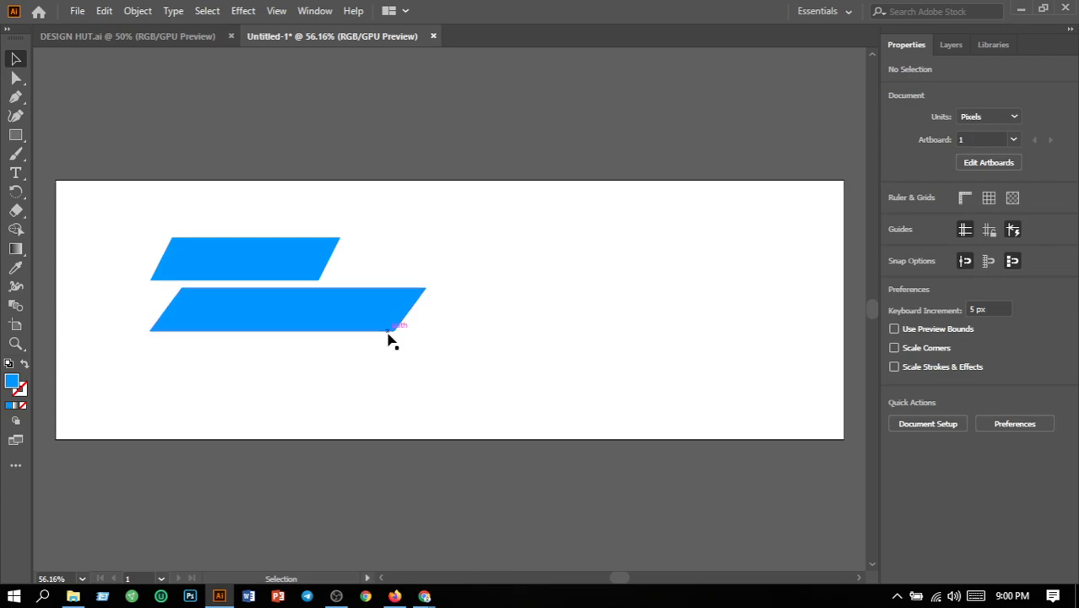
drag(321, 270, 407, 268)
click(483, 333)
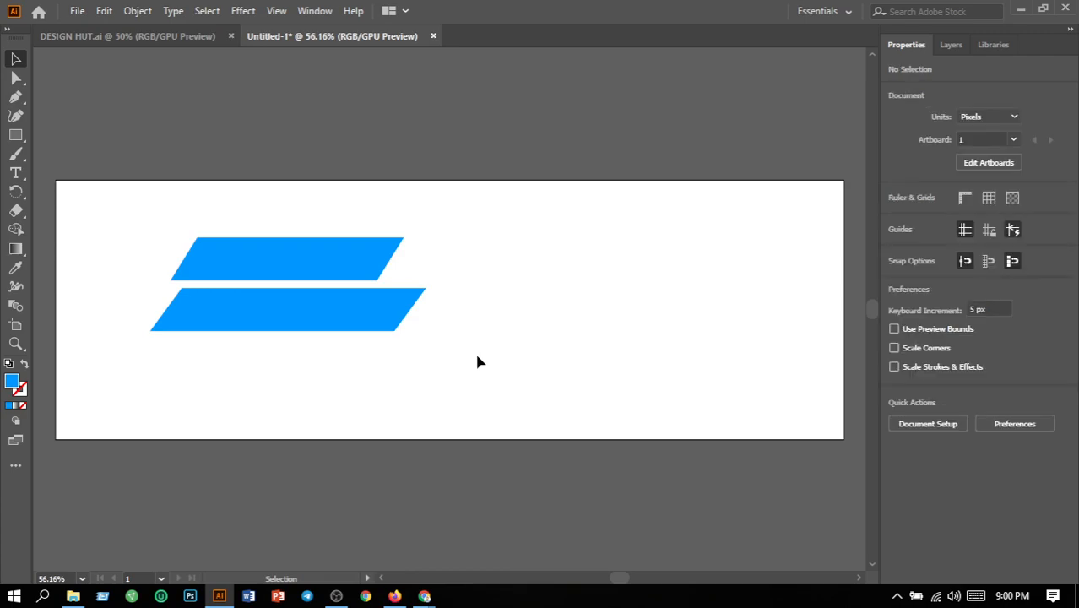
- Delete the upper parallelogram and duplicate the remaining wide one near the artboard's centre, offsetting the copy below and to the right
click(342, 275)
key(Delete)
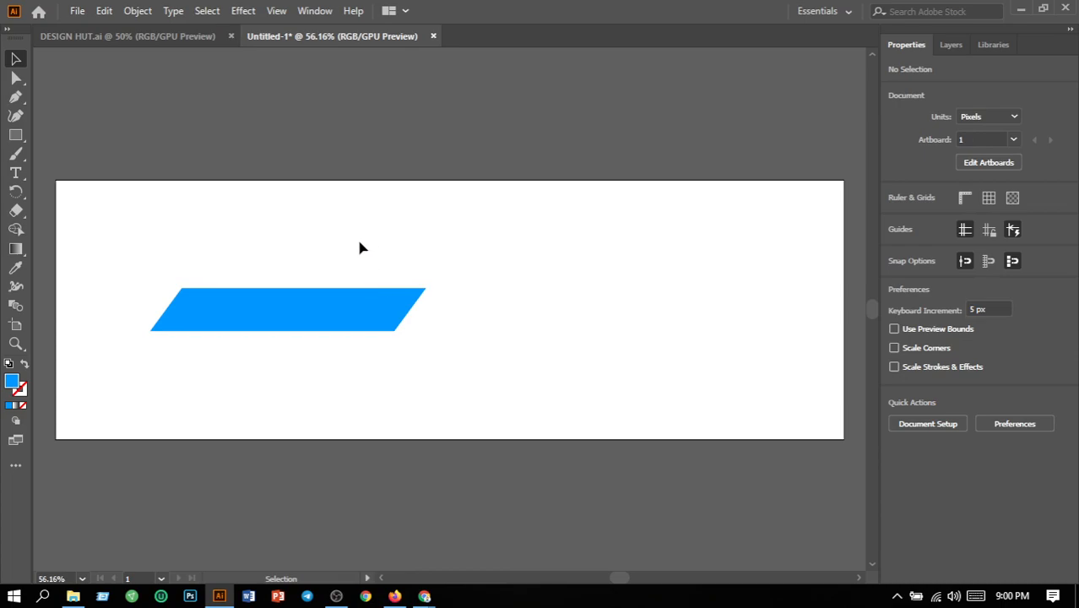
drag(335, 317, 534, 311)
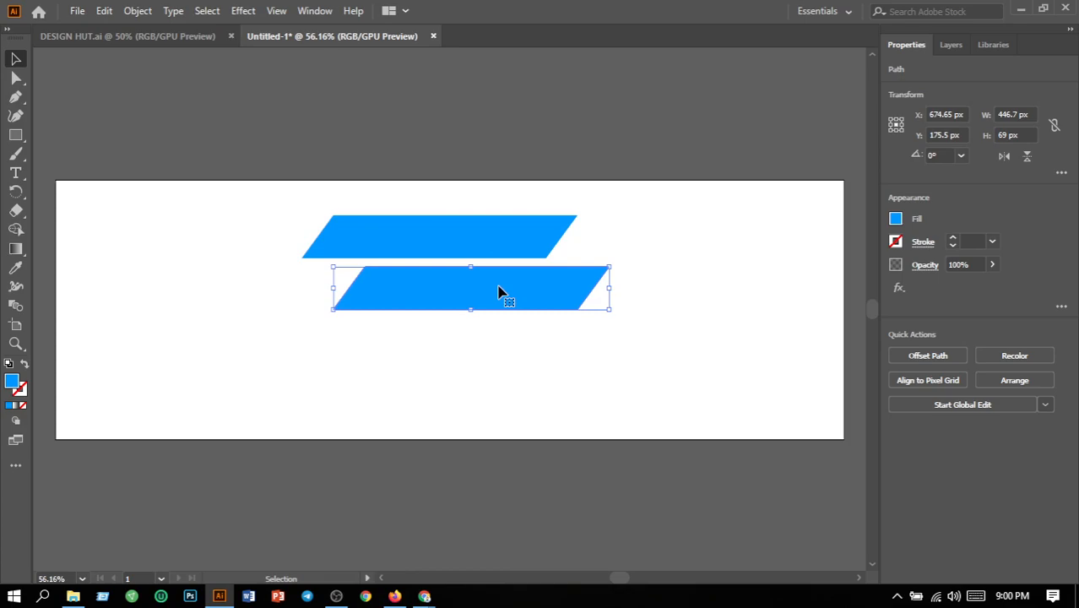
- Fill the lower parallelogram with near-white FCFCFC and give it a 1 pt black stroke
double_click(12, 387)
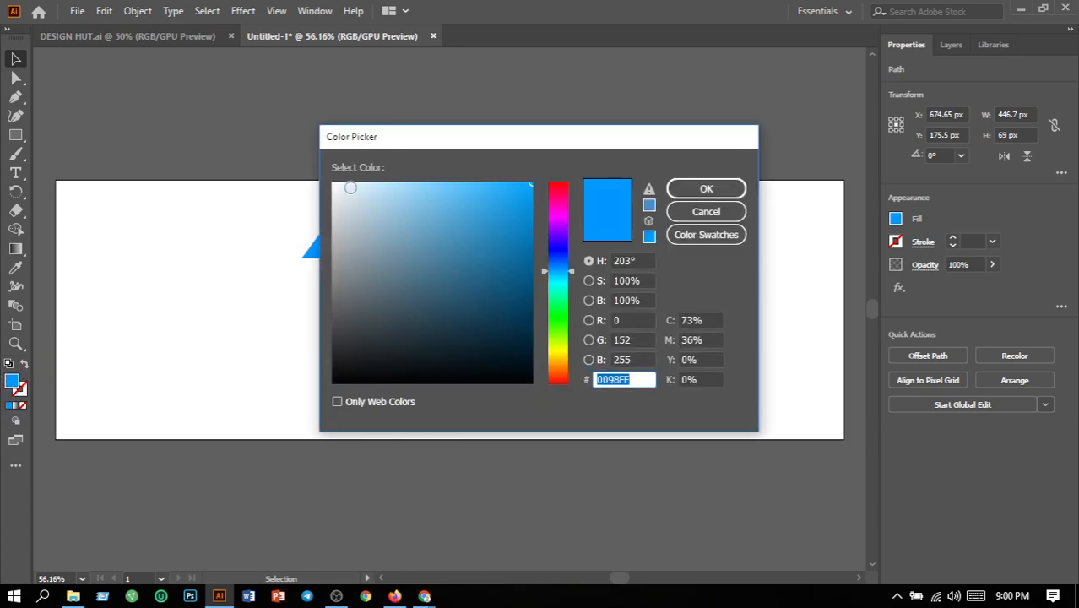
click(333, 185)
click(684, 191)
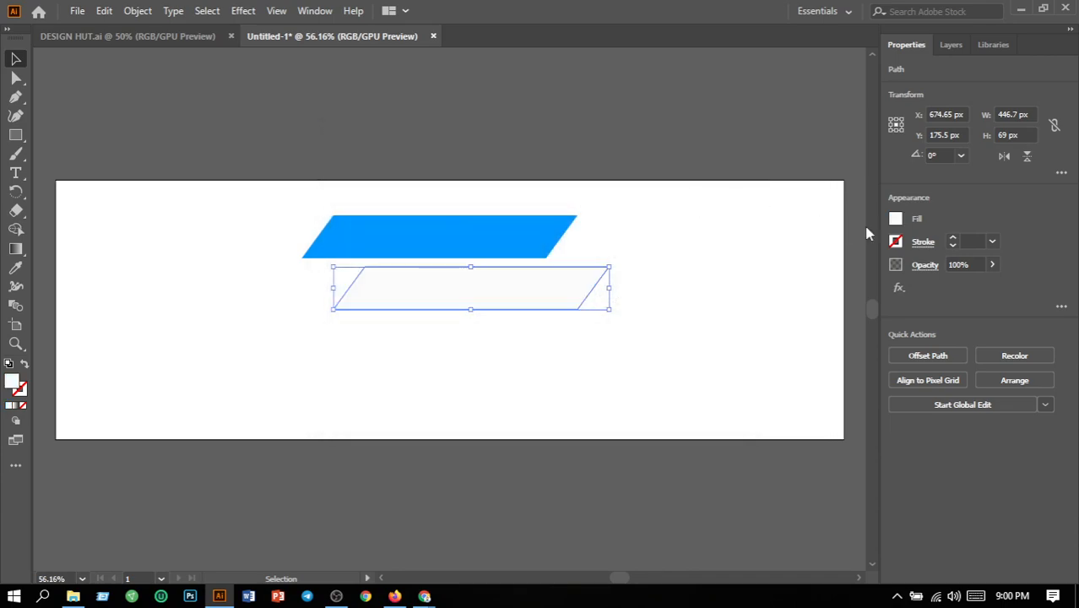
click(992, 241)
click(1006, 310)
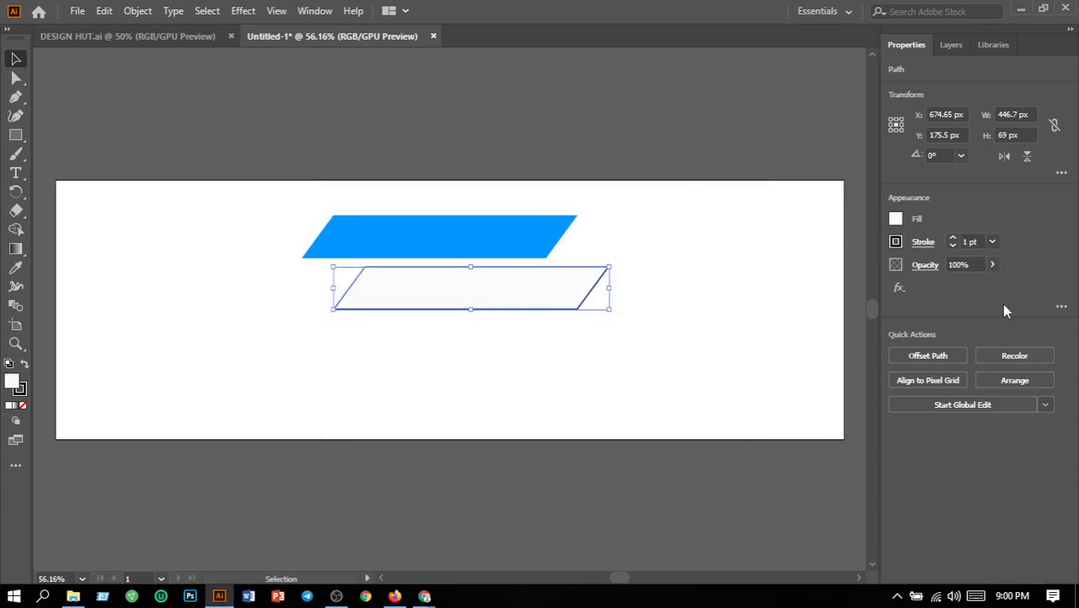
click(690, 293)
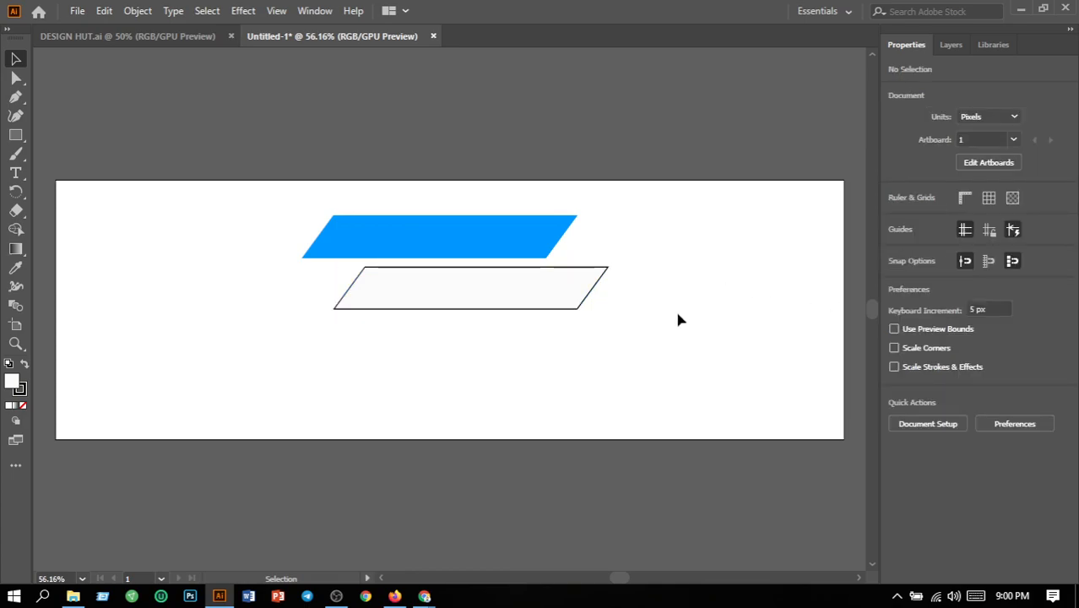
- Rotate both parallelograms together by 60° and scale them down proportionally to about 167 x 214 px overall
drag(301, 192, 547, 364)
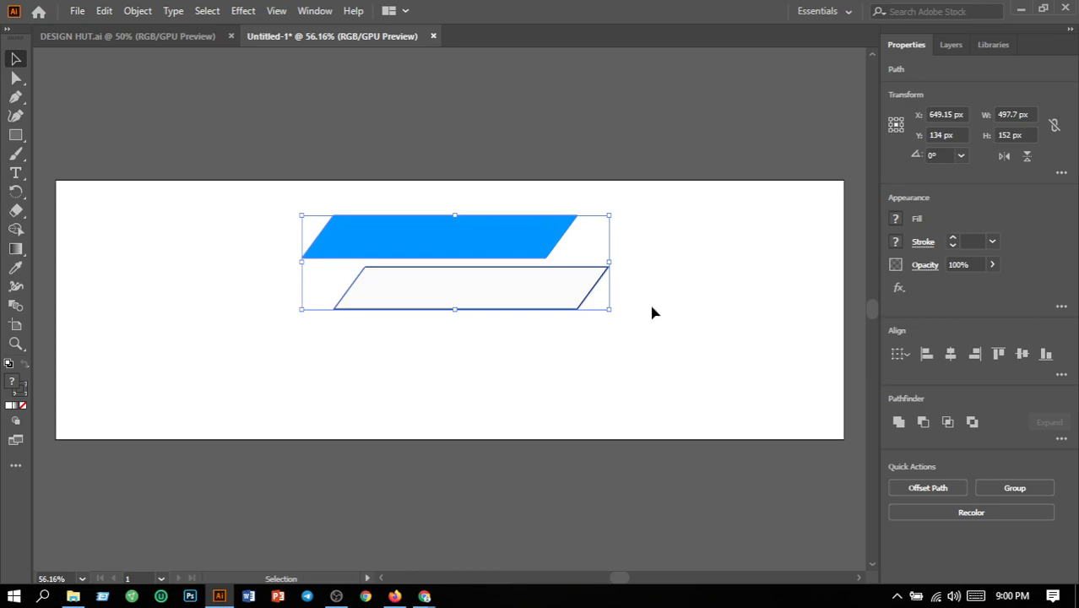
click(962, 155)
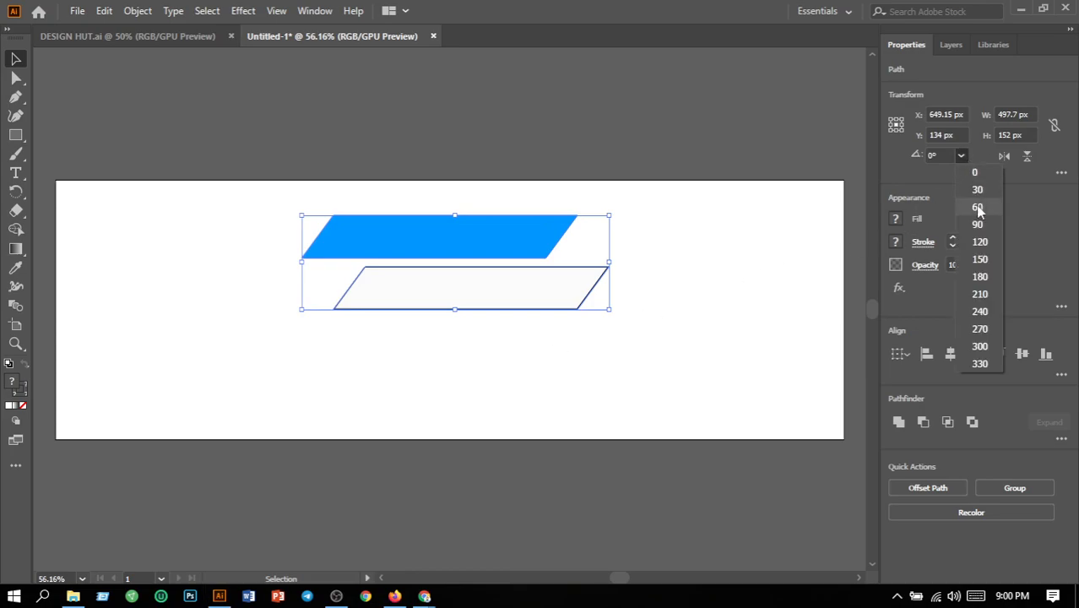
click(977, 208)
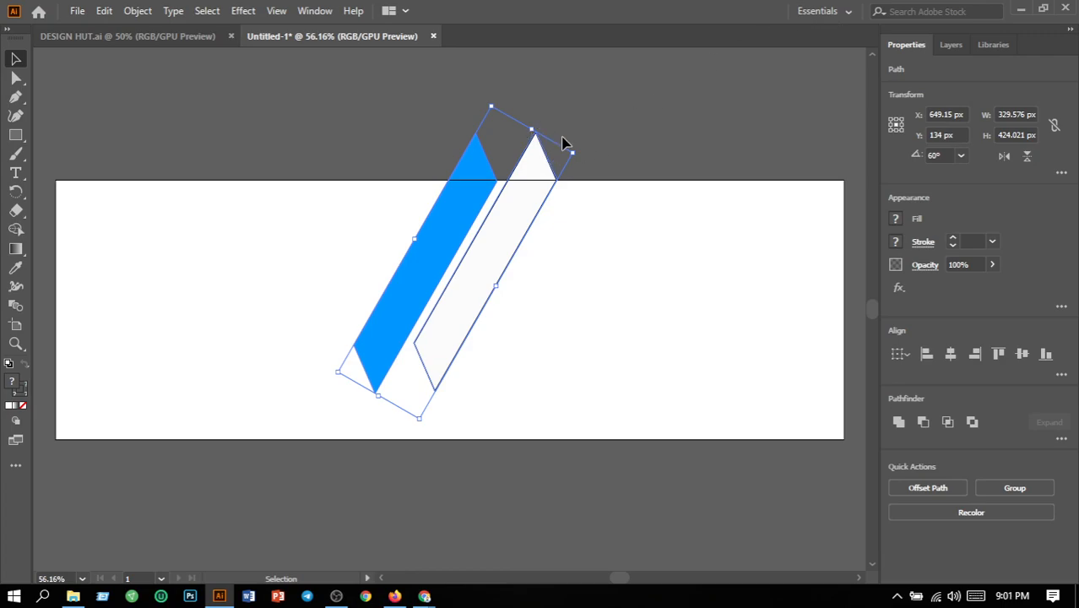
drag(571, 154, 488, 217)
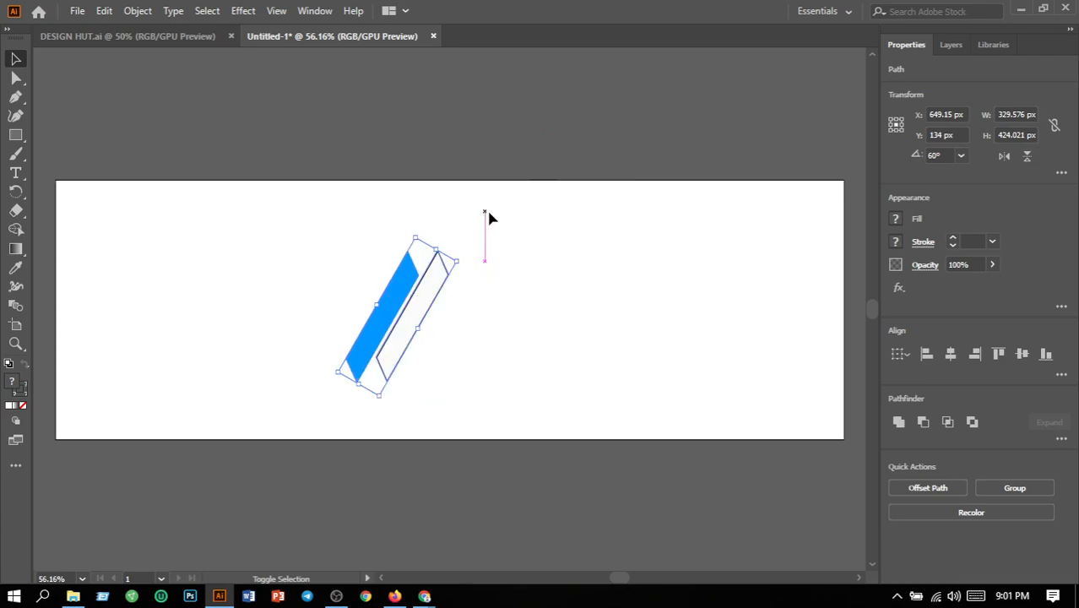
click(431, 325)
drag(299, 284, 517, 369)
drag(419, 328, 132, 322)
key(ctrl+z)
click(474, 354)
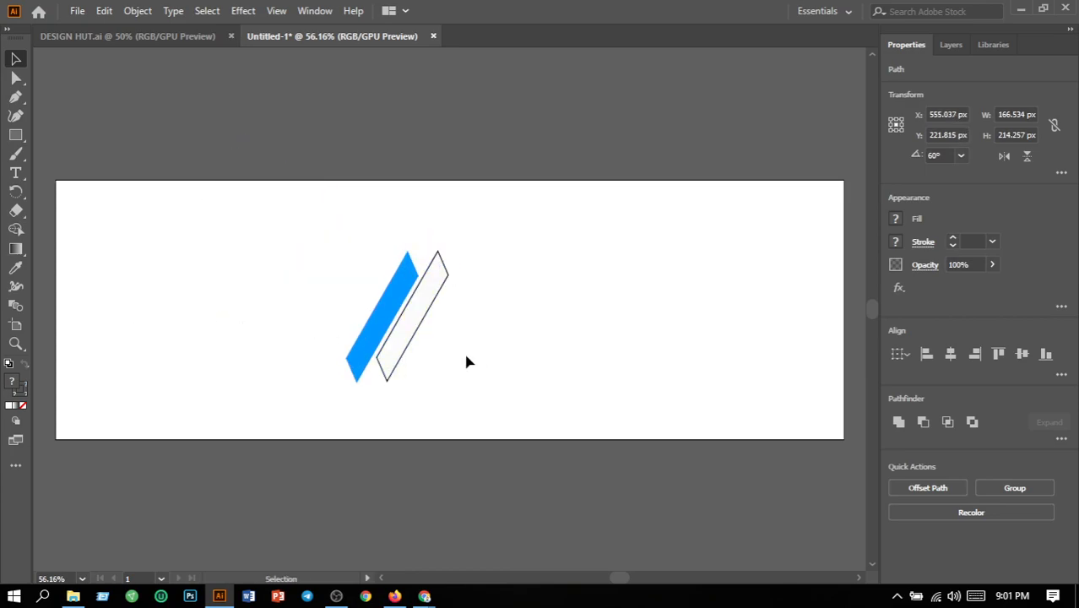
- Move the slanted pair to the artboard's upper-left corner and place a copy of it near the lower-right corner
drag(320, 290, 487, 365)
drag(410, 331, 139, 283)
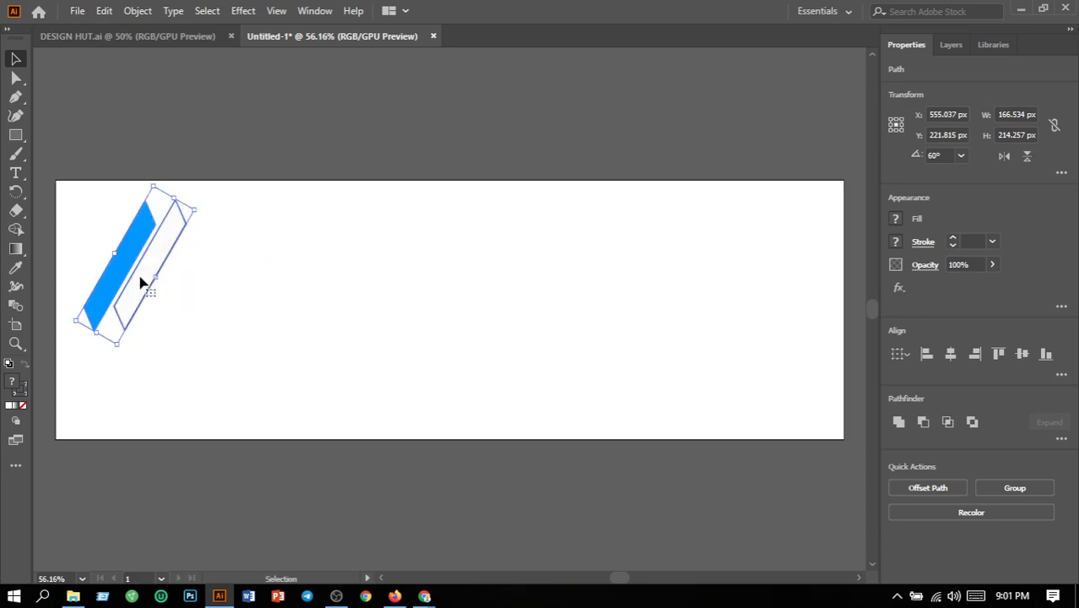
click(262, 318)
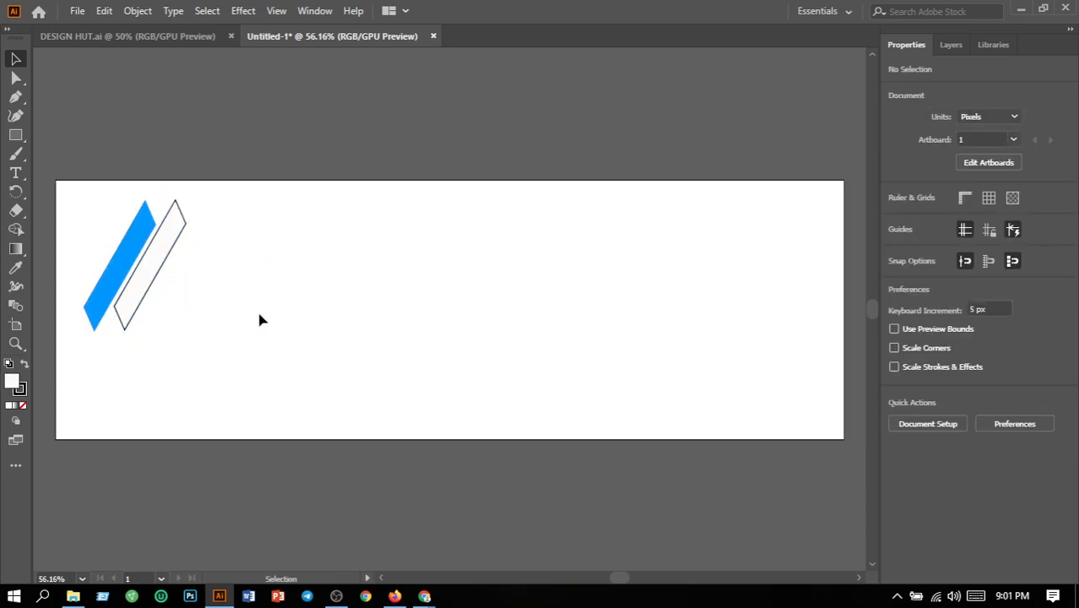
drag(89, 255, 776, 371)
click(814, 385)
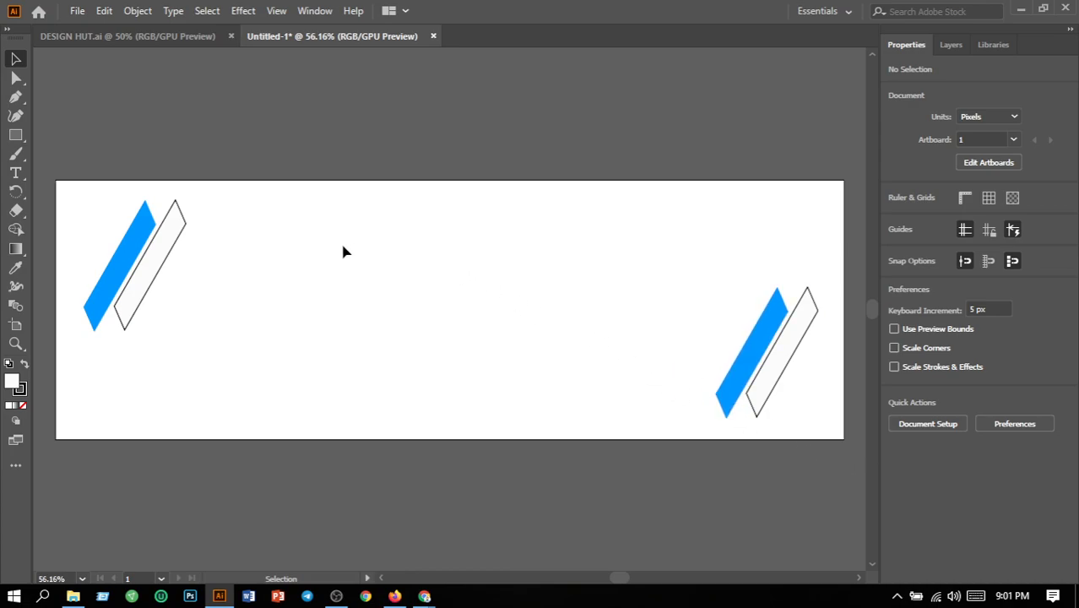
- Draw a circle left of the artboard's centre and scale it down to about 55 px in diameter
click(16, 137)
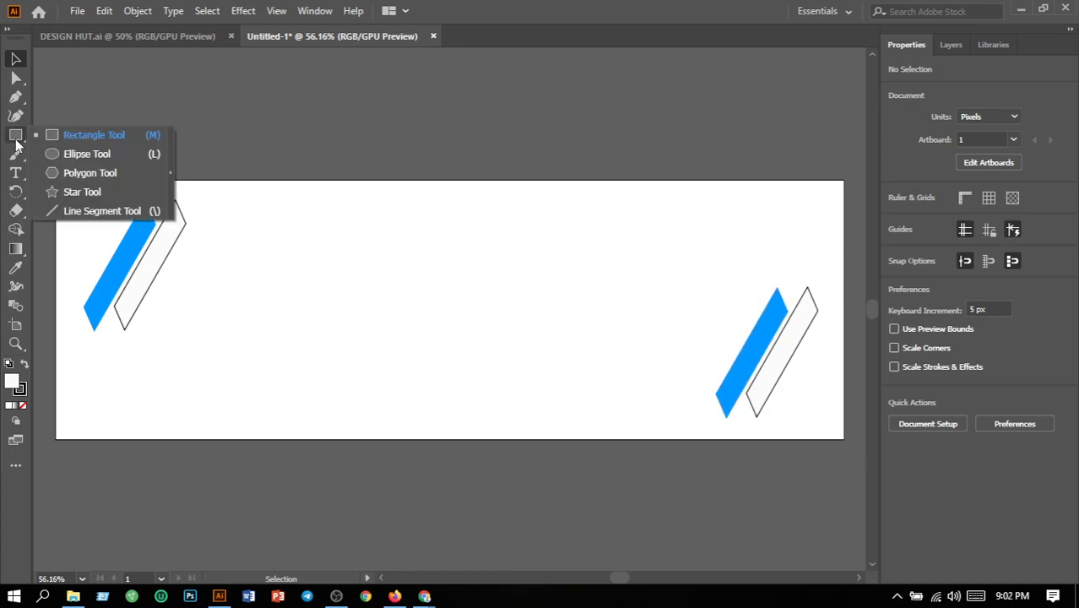
click(72, 152)
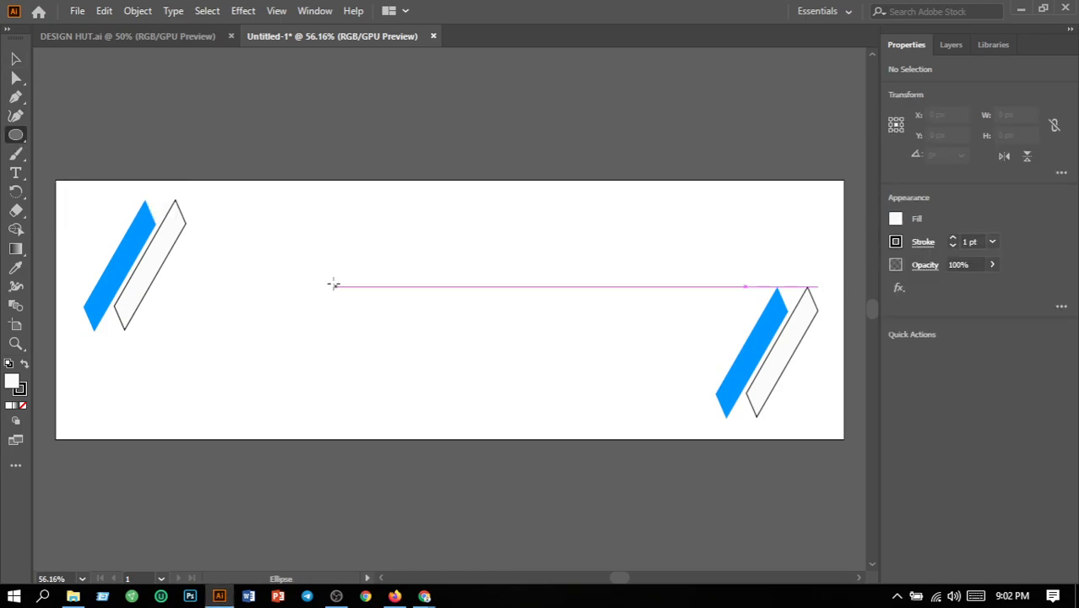
drag(333, 282, 389, 336)
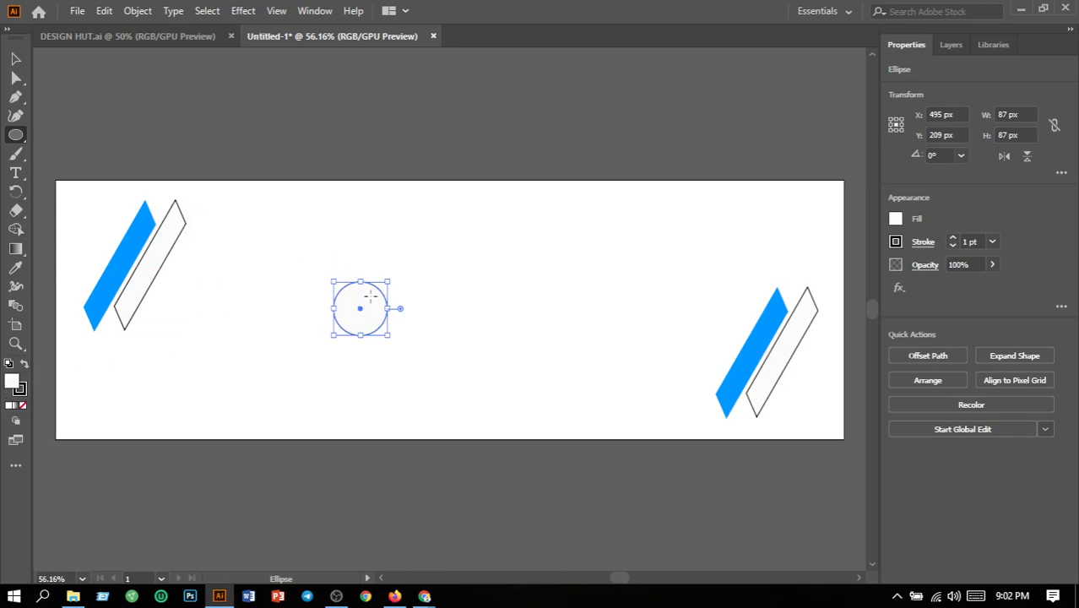
click(15, 58)
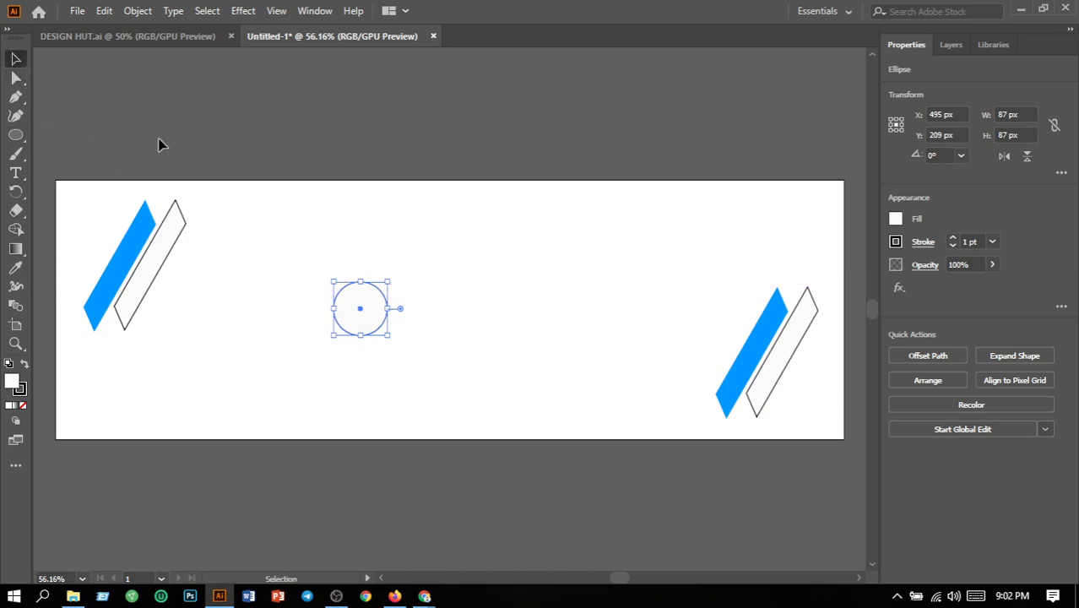
drag(387, 282, 368, 301)
click(420, 333)
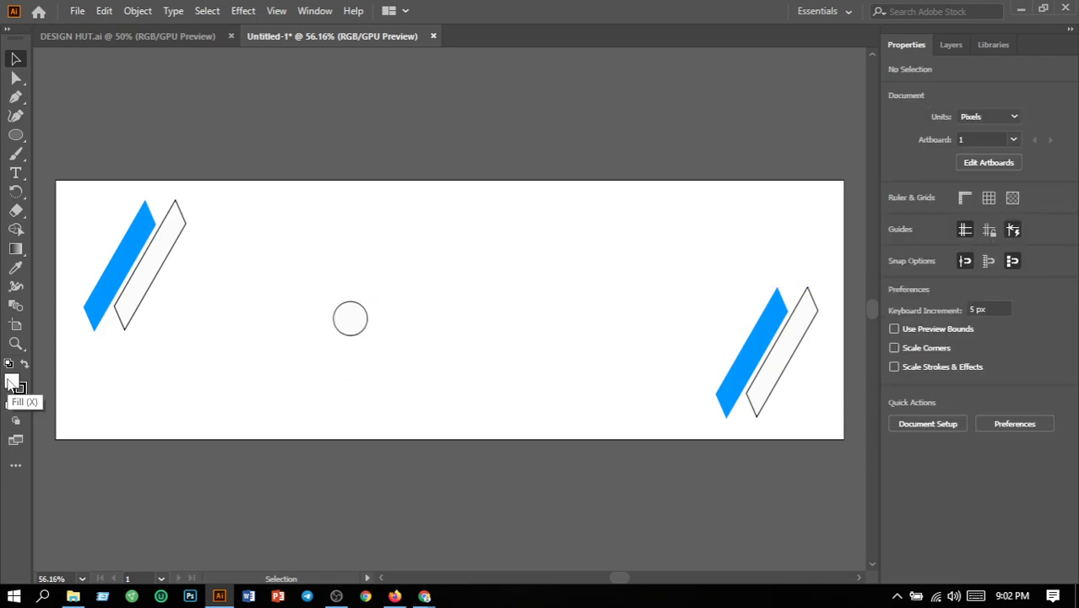
- Set the fill colour to blue 1291D8 with no object selected
double_click(18, 386)
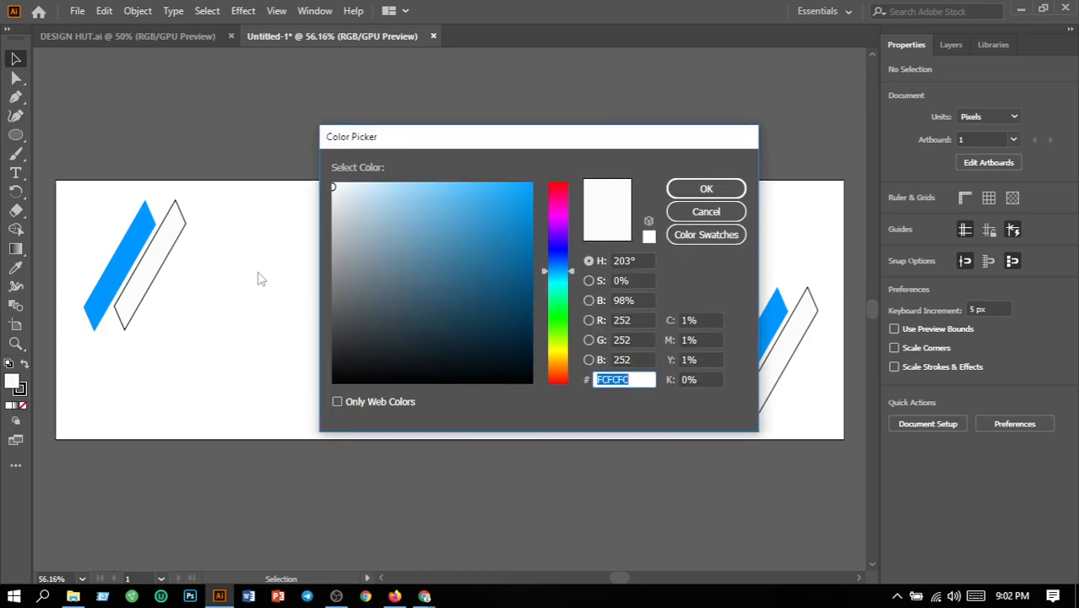
click(513, 212)
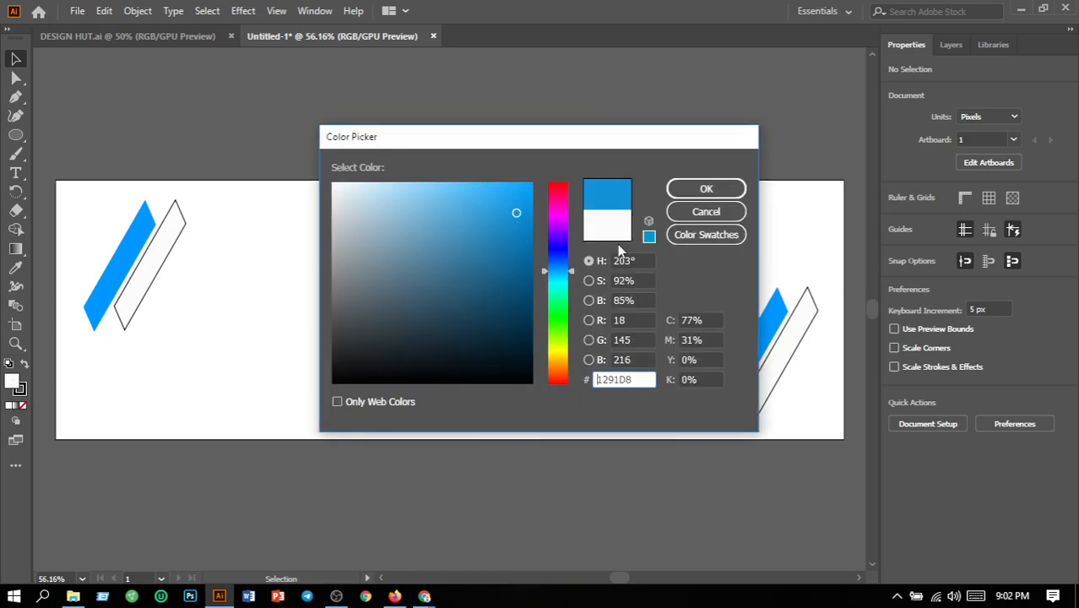
click(706, 188)
- Fill the circle with blue 0F9CEA and remove its outline by setting the stroke weight to 0
click(349, 331)
double_click(15, 389)
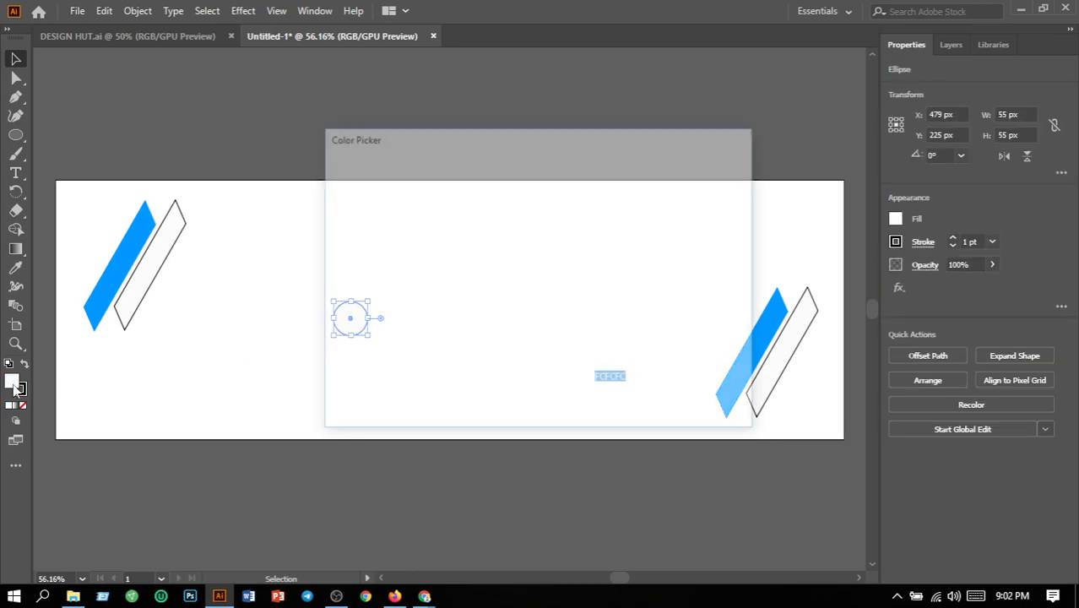
text(1B9EEA)
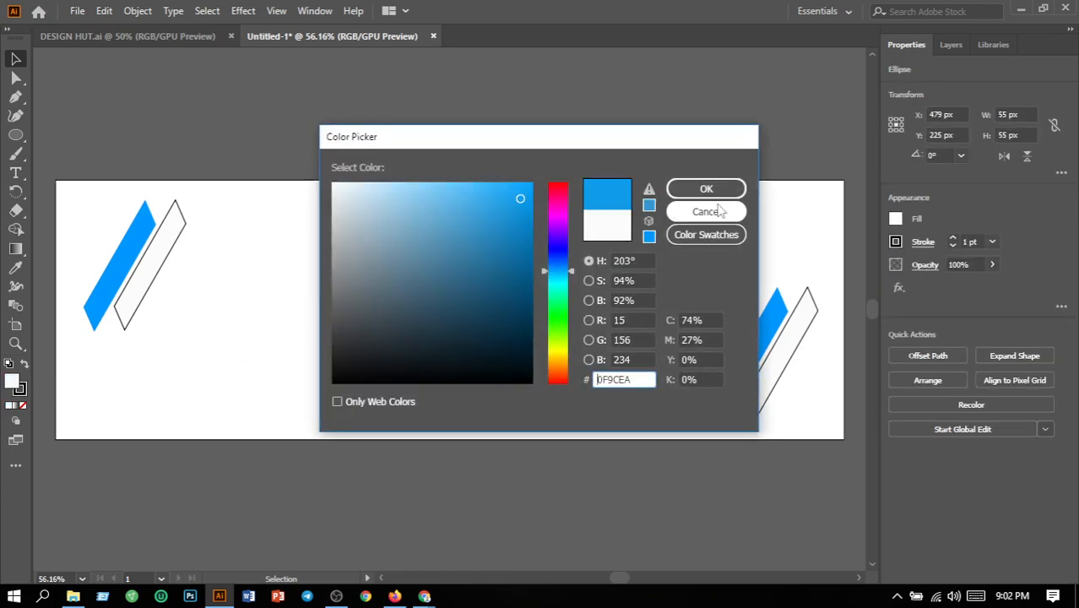
click(706, 189)
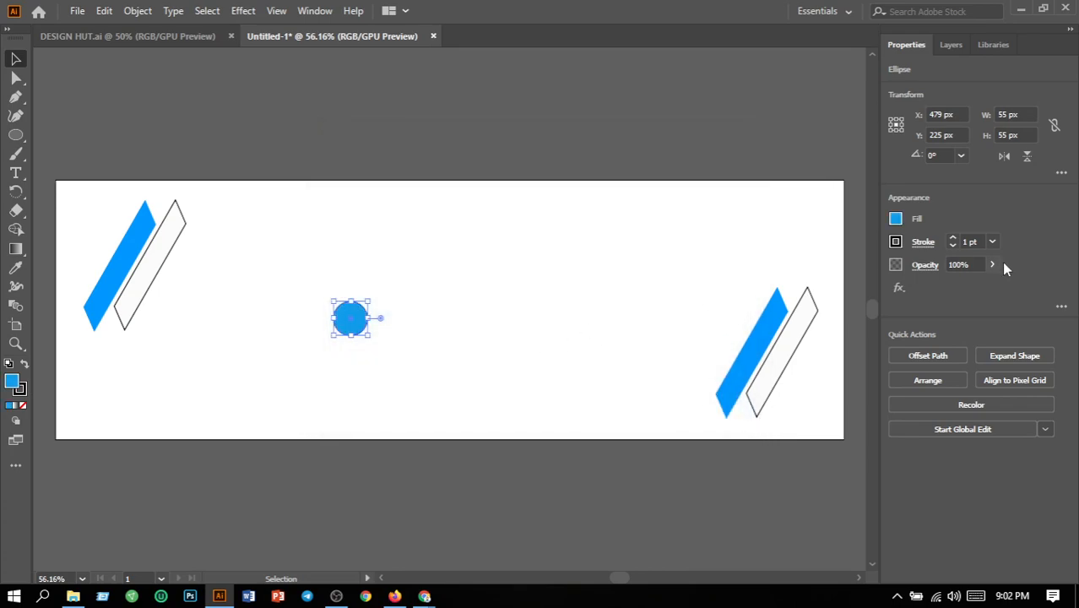
click(973, 242)
text(0)
key(Return)
click(634, 315)
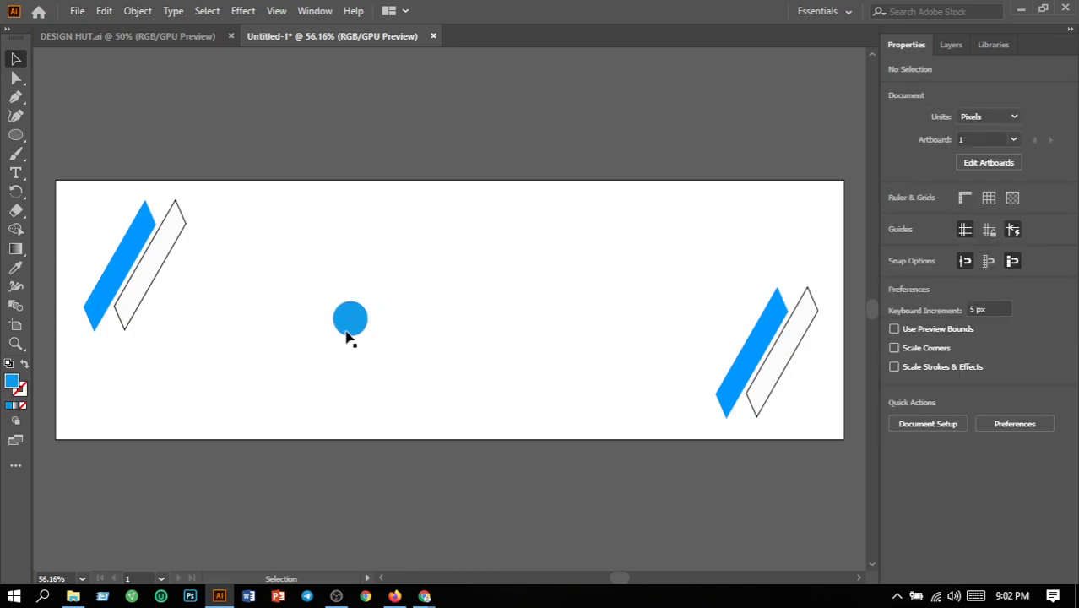
- Scatter several copies of the blue circle across the artboard's middle and overlap two of them with the original
drag(346, 336, 449, 386)
drag(443, 333, 337, 308)
click(486, 348)
drag(417, 302, 374, 318)
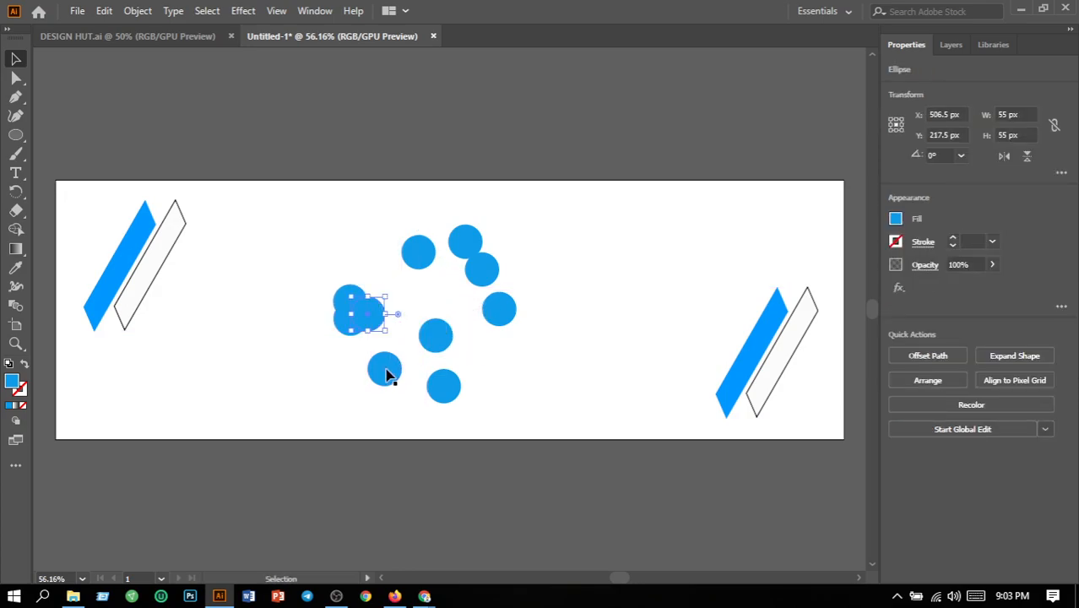
- Gather the remaining scattered blue circles around the original so they form one overlapping cluster
drag(385, 369, 355, 335)
drag(444, 346, 331, 330)
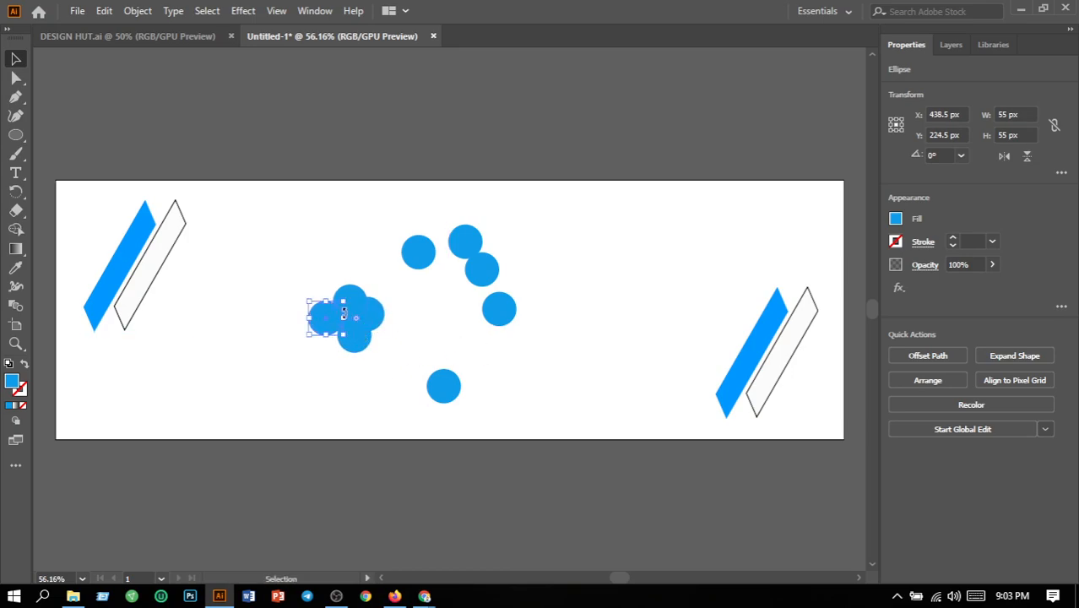
drag(438, 392, 372, 341)
drag(504, 318, 381, 298)
drag(484, 283, 349, 371)
drag(429, 260, 379, 372)
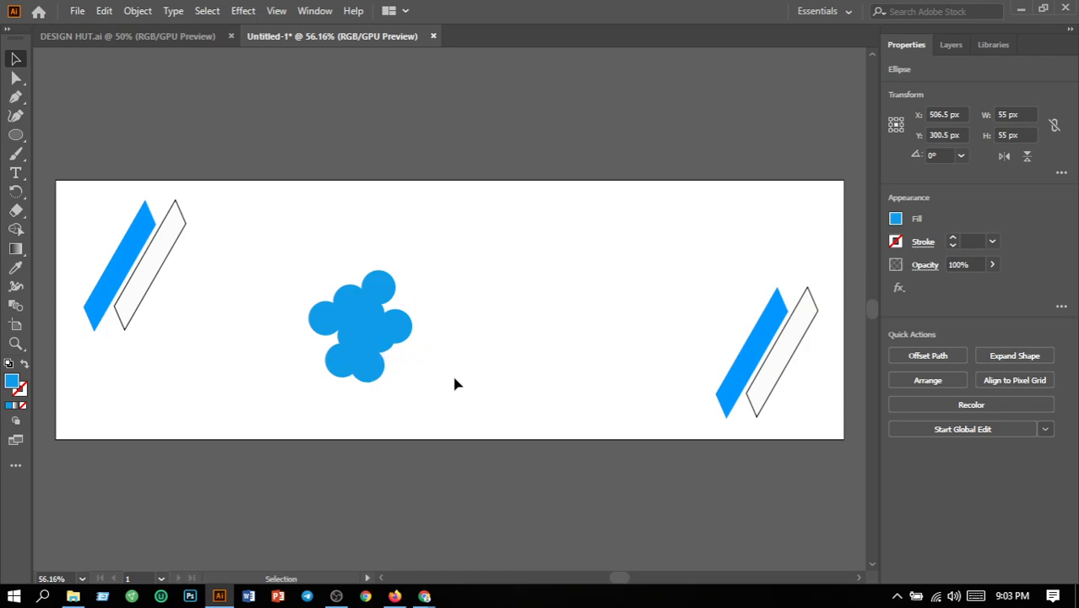
click(451, 374)
- Fill the circle at the cluster's upper left, above the original, with green 3AE810
click(349, 307)
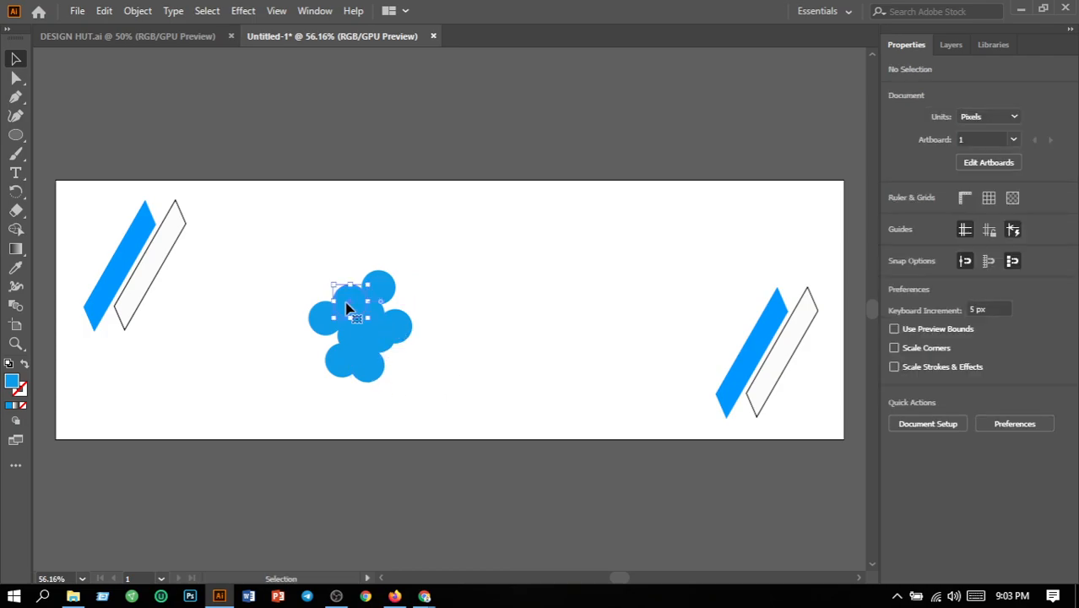
double_click(18, 387)
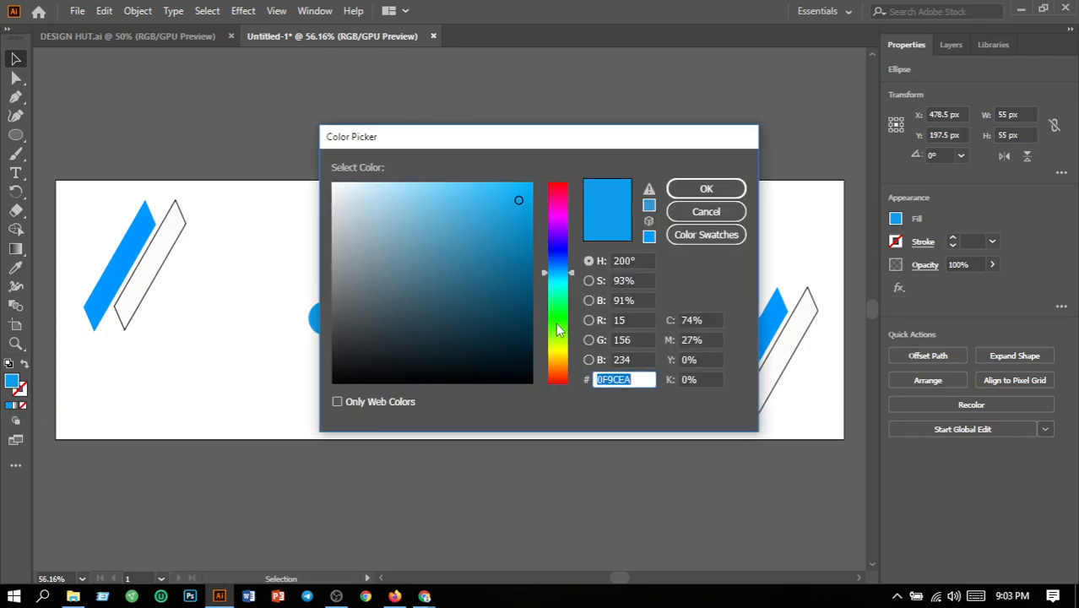
click(557, 325)
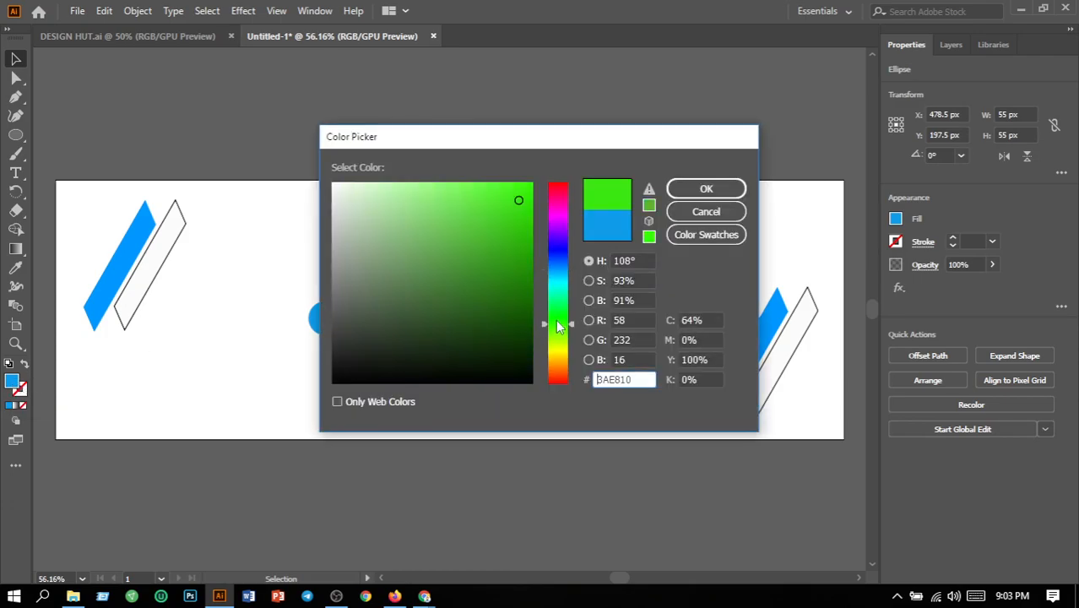
click(694, 195)
- Fill the circle at the top of the cluster, beside the green one, with orange E85810
click(435, 278)
click(381, 293)
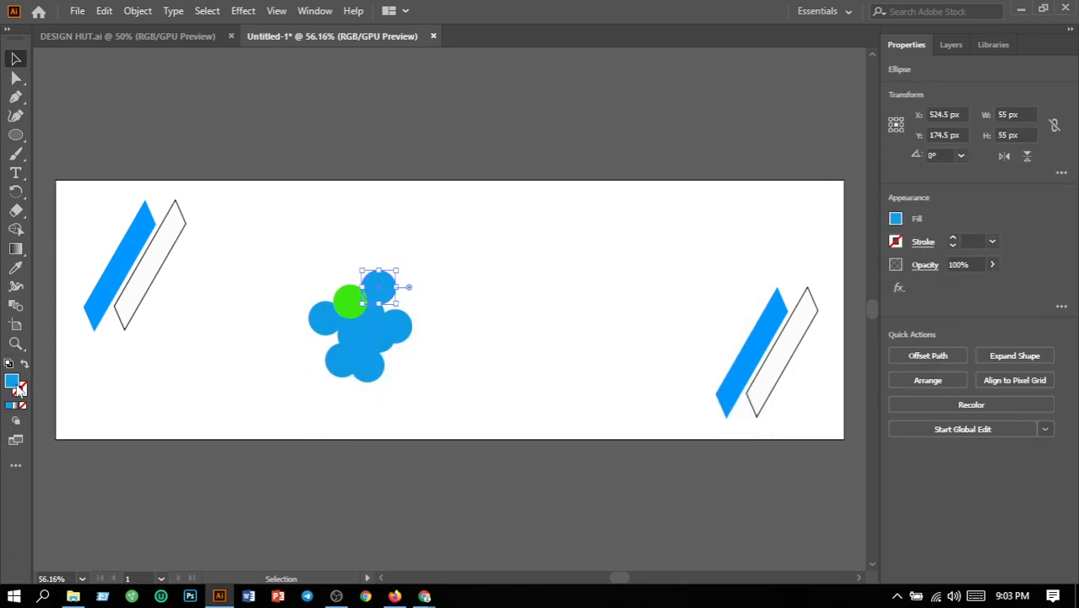
double_click(13, 382)
click(559, 373)
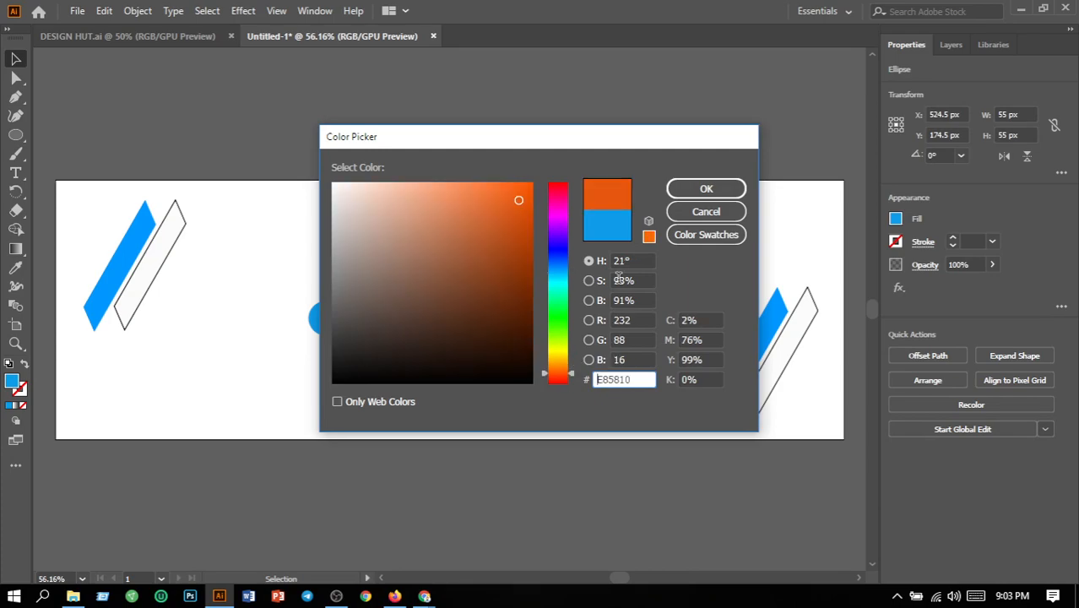
click(713, 189)
click(504, 336)
- Fill the circle at the cluster's far right, below the orange one, with near-black 000507
click(404, 333)
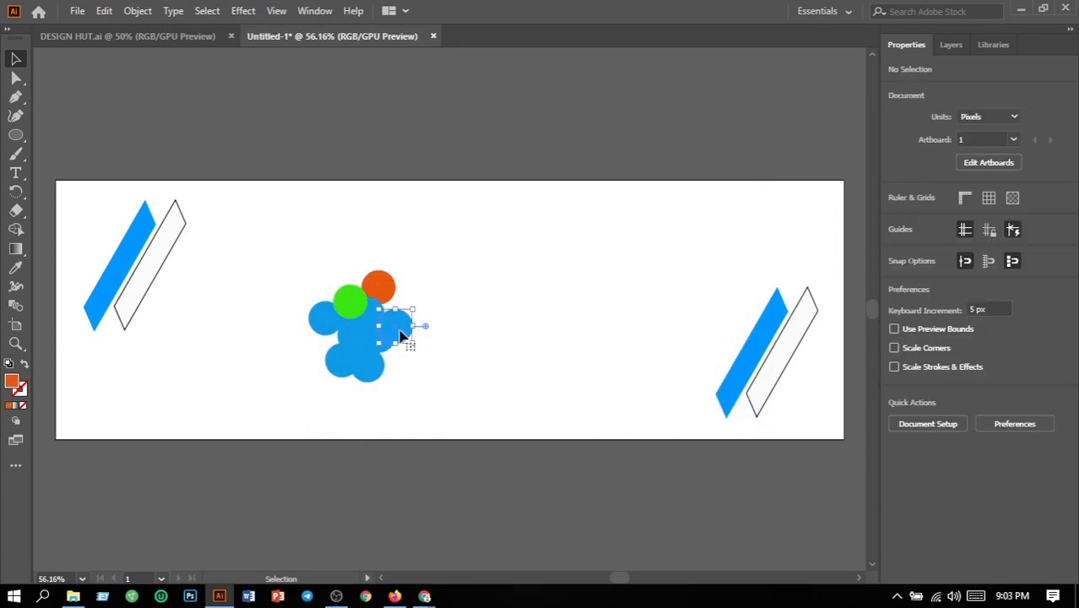
double_click(11, 385)
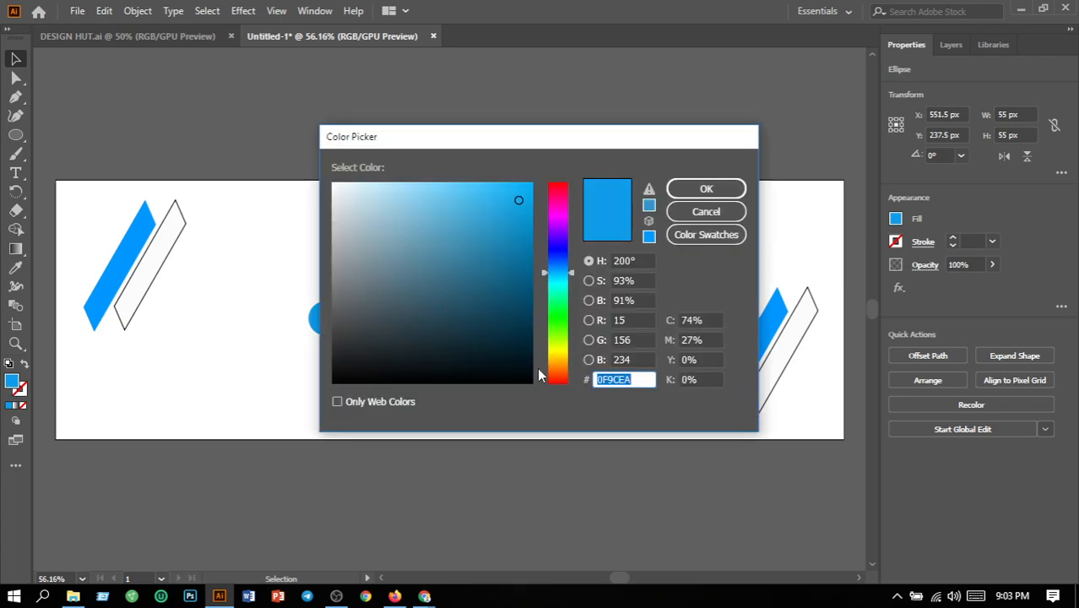
click(528, 377)
click(731, 185)
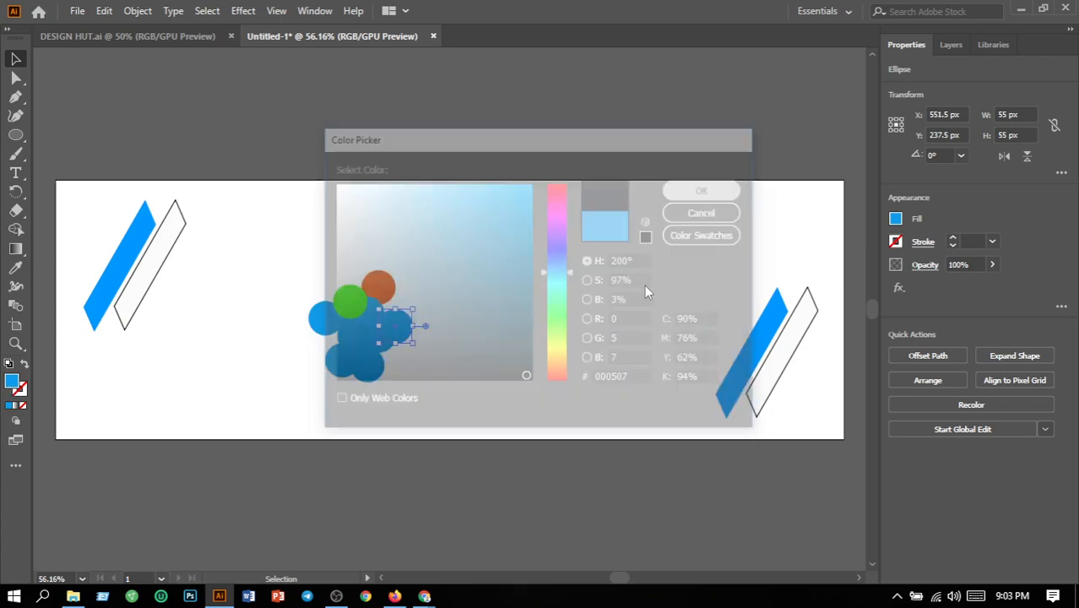
- Fill the right one of the two circles at the cluster's bottom with red E81010
click(376, 364)
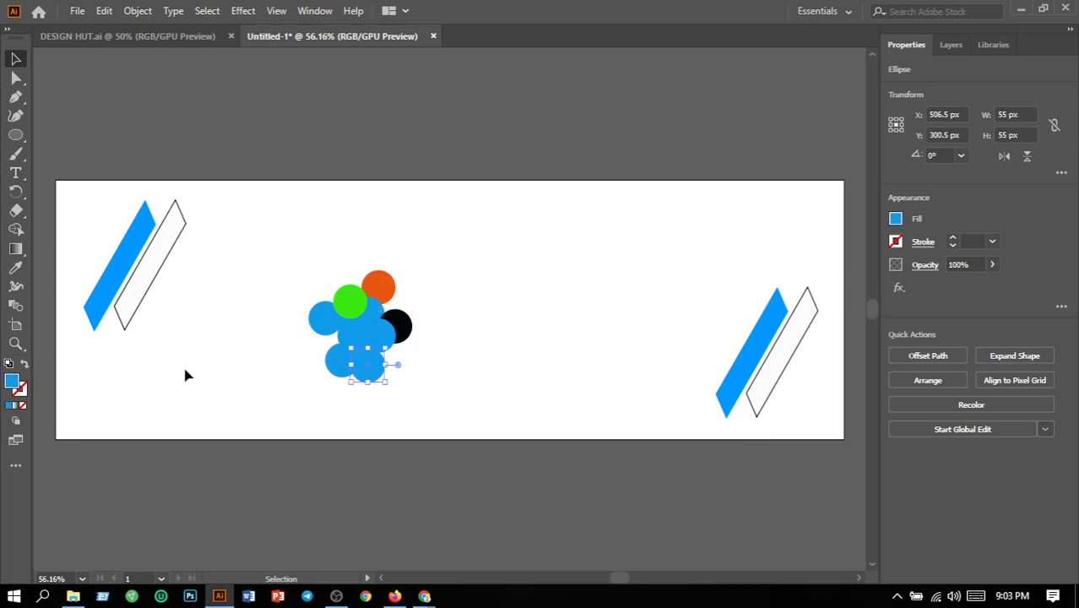
double_click(10, 385)
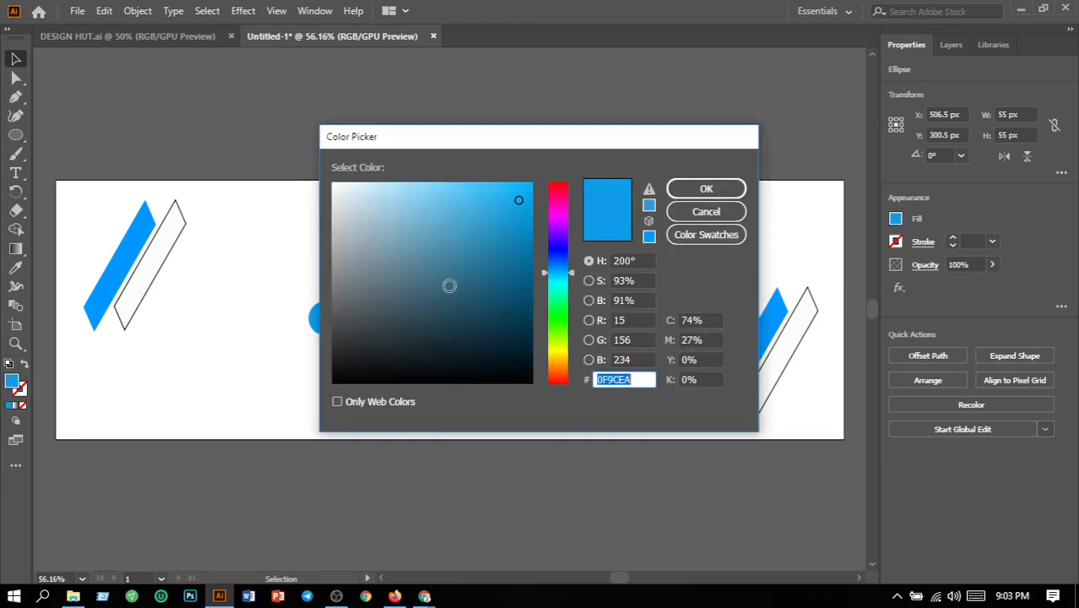
drag(564, 380, 558, 414)
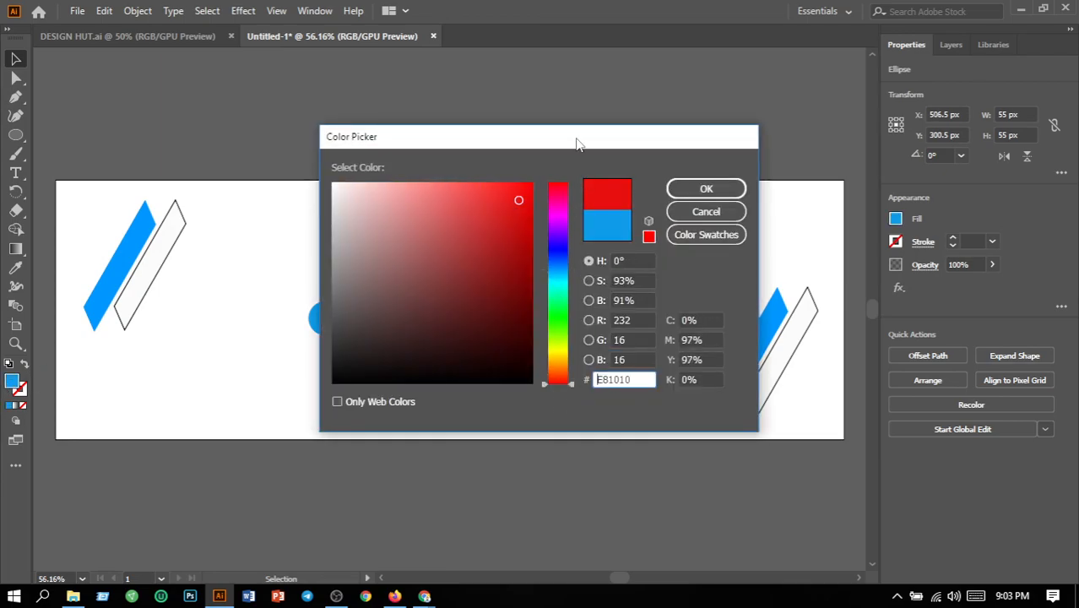
click(700, 188)
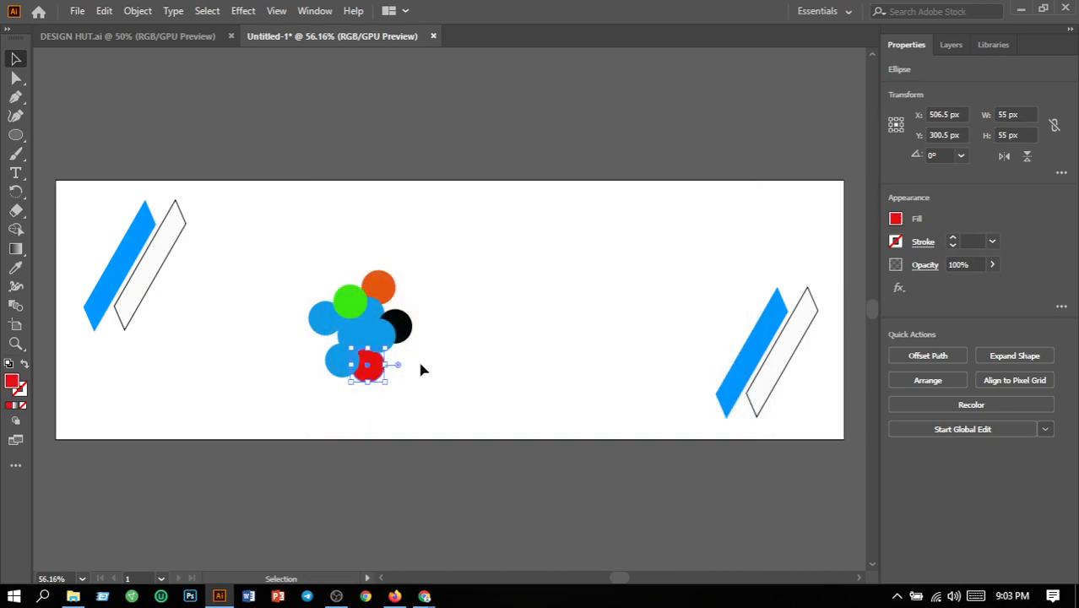
- Fill the inner circle between the black and red ones with yellow E3E810
click(378, 341)
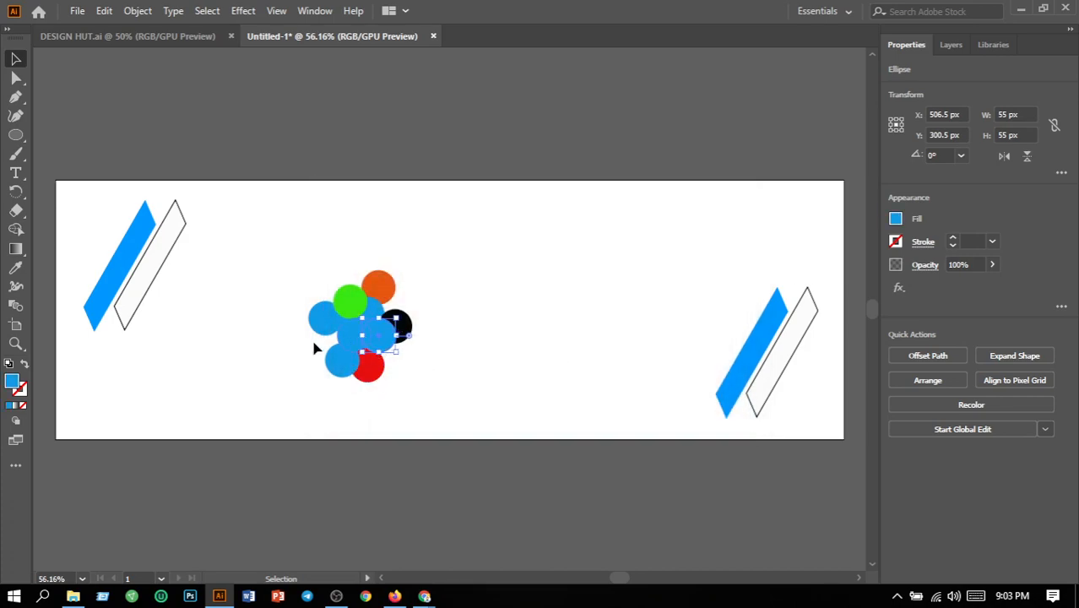
double_click(11, 382)
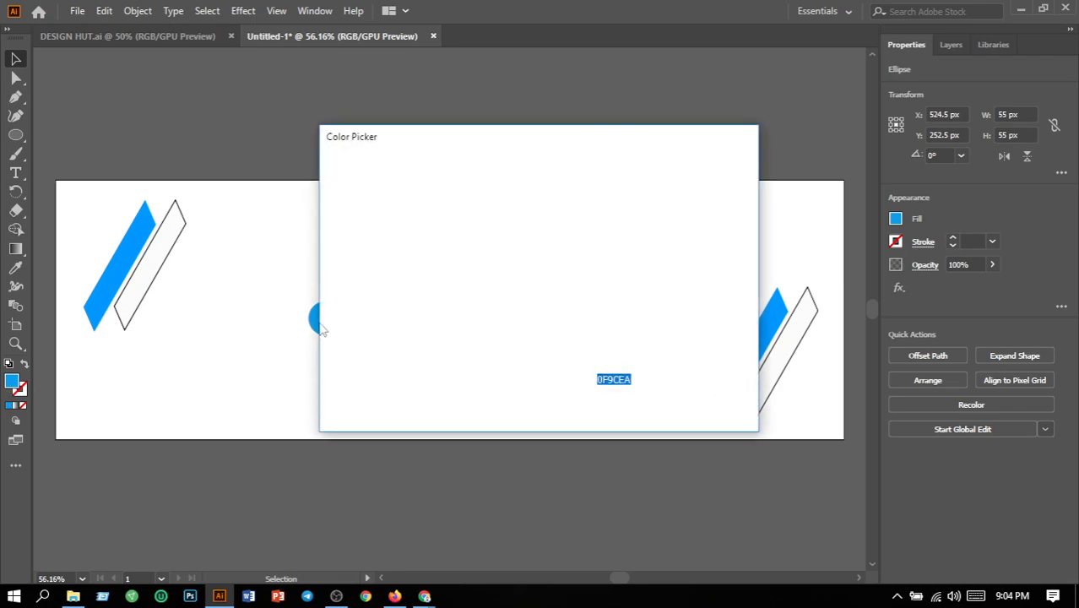
click(554, 349)
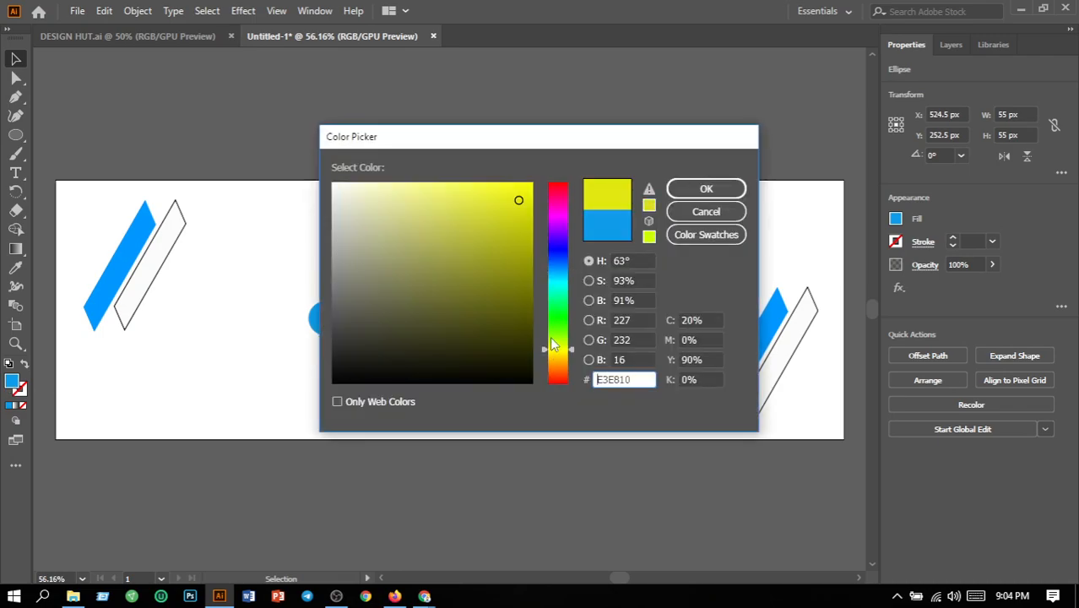
click(706, 188)
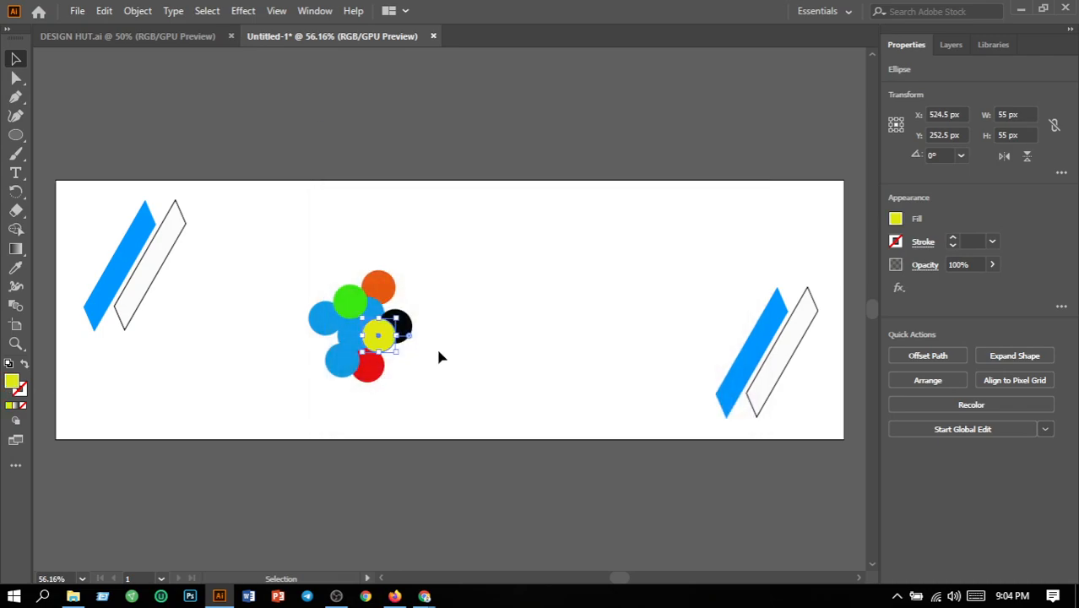
- Fill the cluster's lower-left circle, beside the red one, with magenta E810BB
click(339, 369)
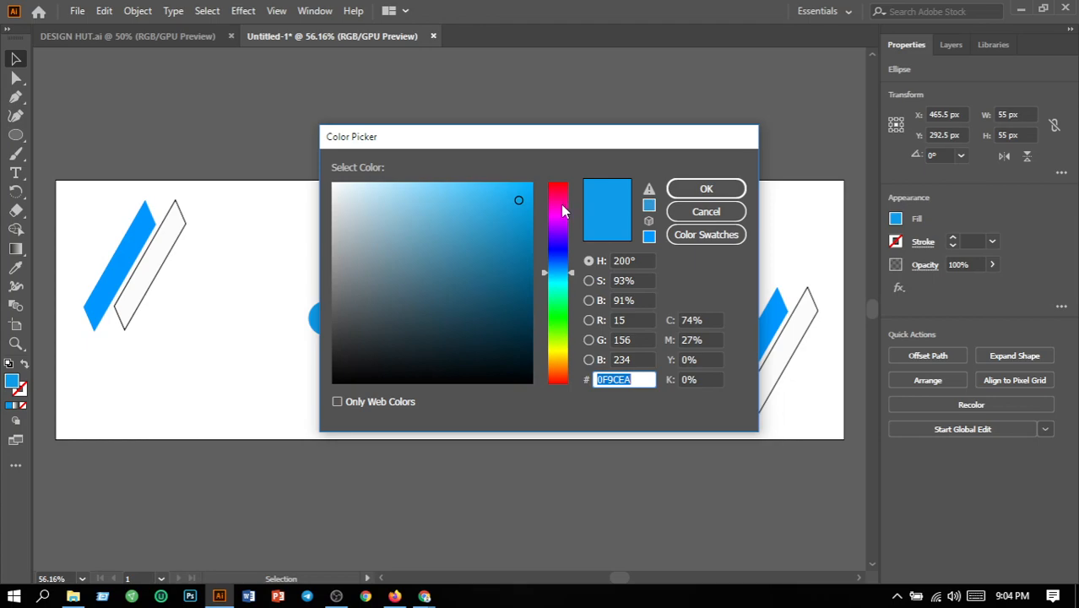
click(564, 209)
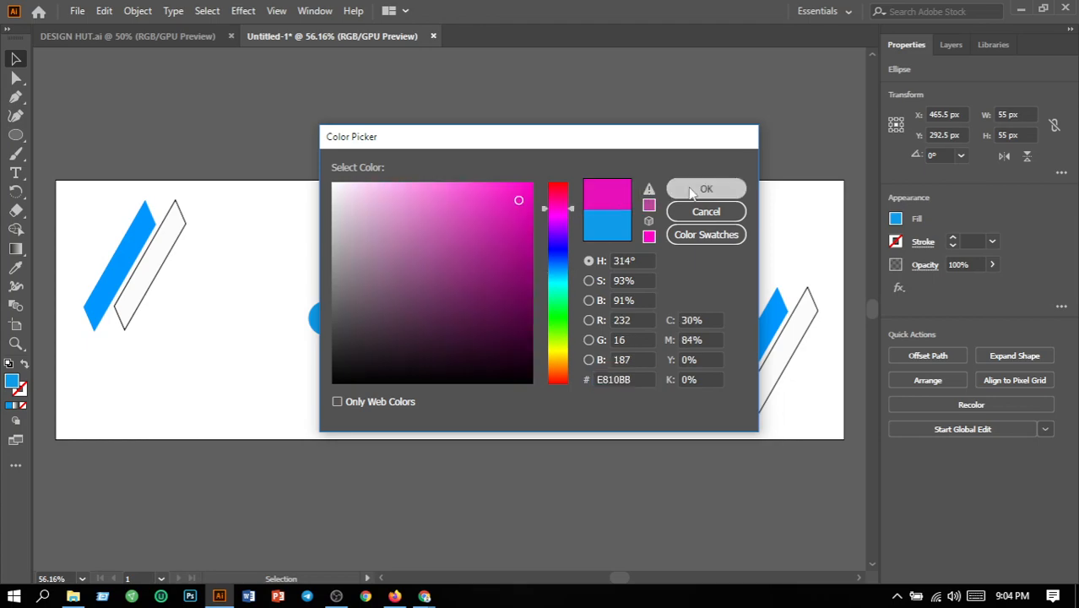
click(693, 189)
click(482, 286)
- Fill the circle at the cluster's far left with pink FC0877
click(319, 318)
double_click(11, 381)
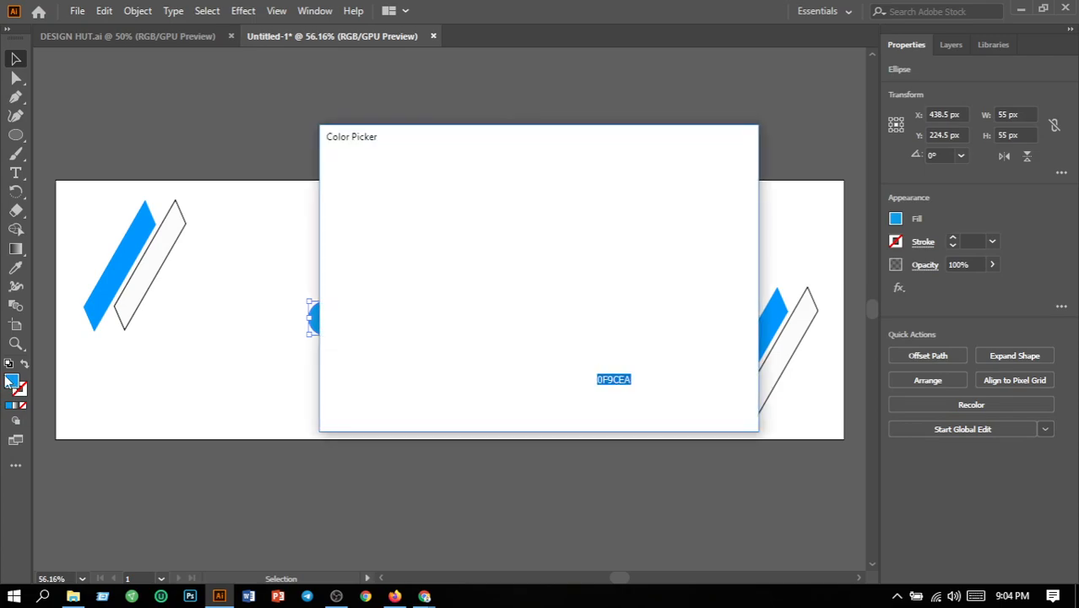
click(558, 197)
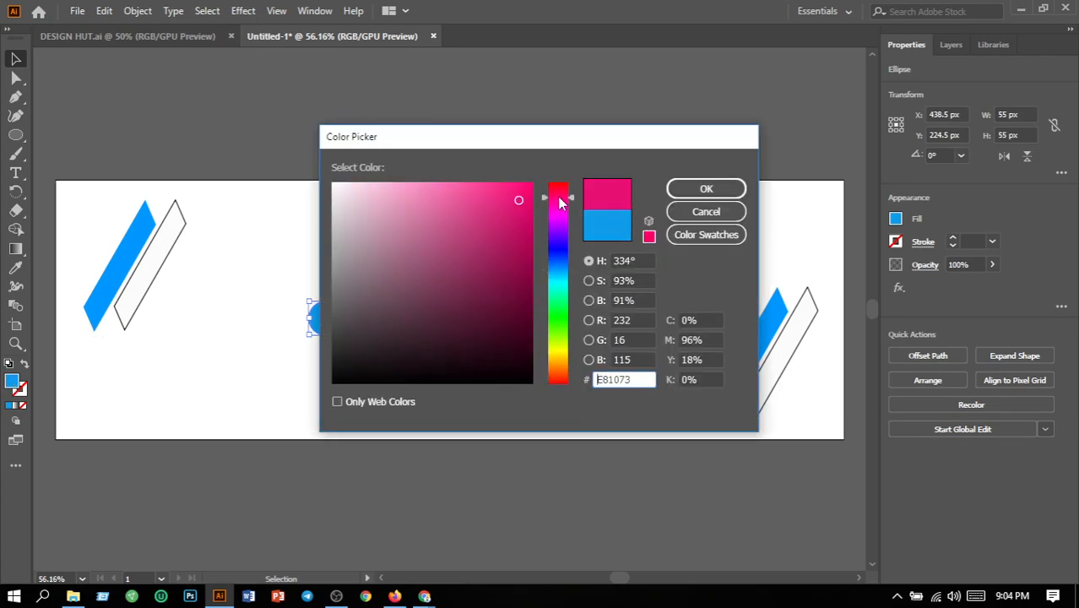
click(528, 183)
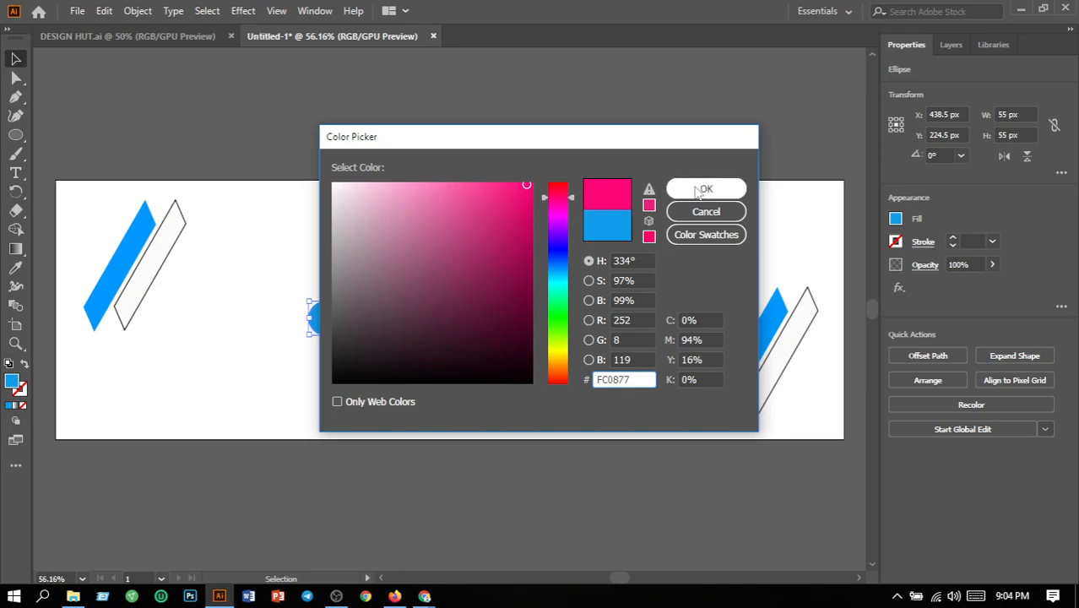
click(692, 188)
click(536, 287)
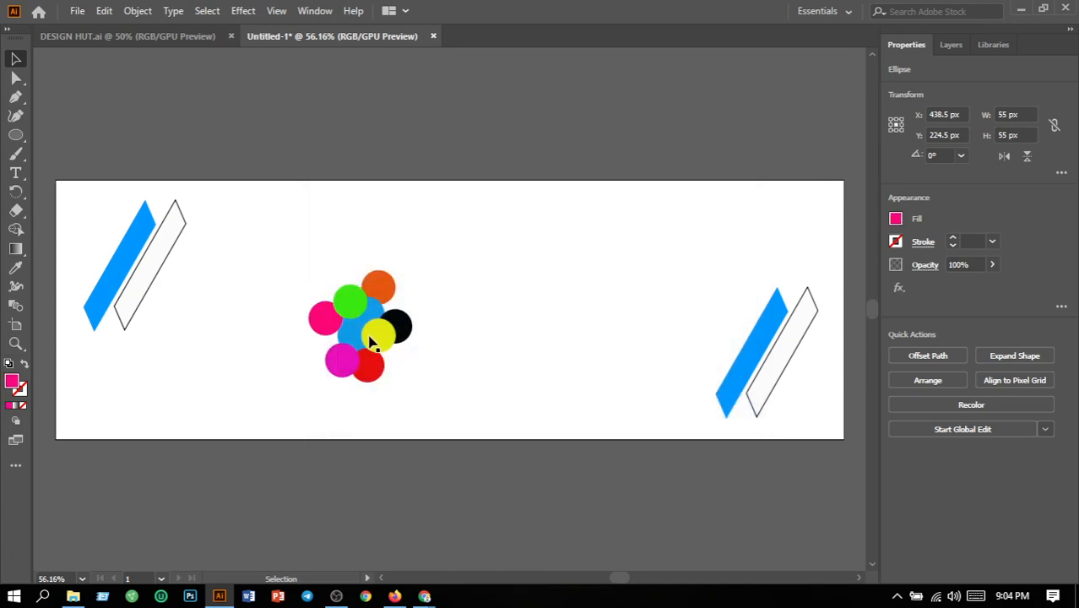
- Fill the inner blue circle left of the yellow one with bright cyan at full saturation
click(353, 338)
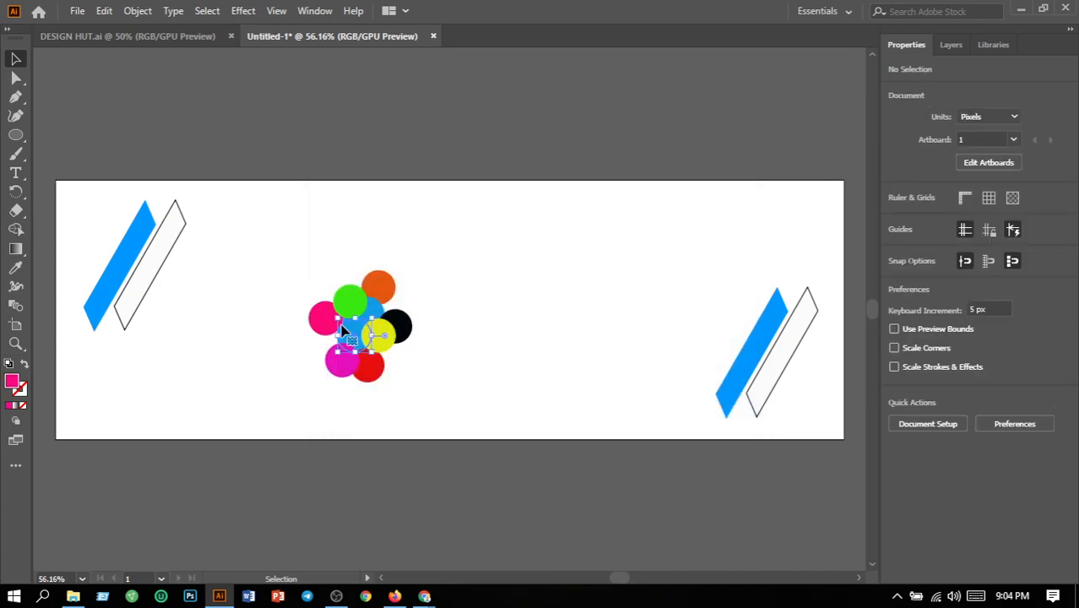
double_click(13, 381)
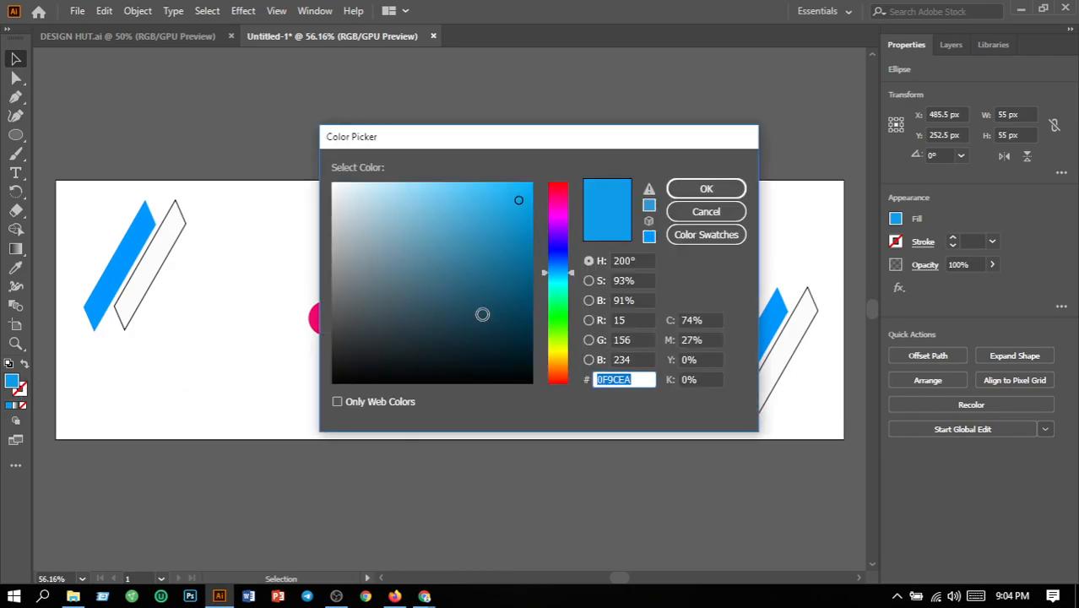
click(562, 285)
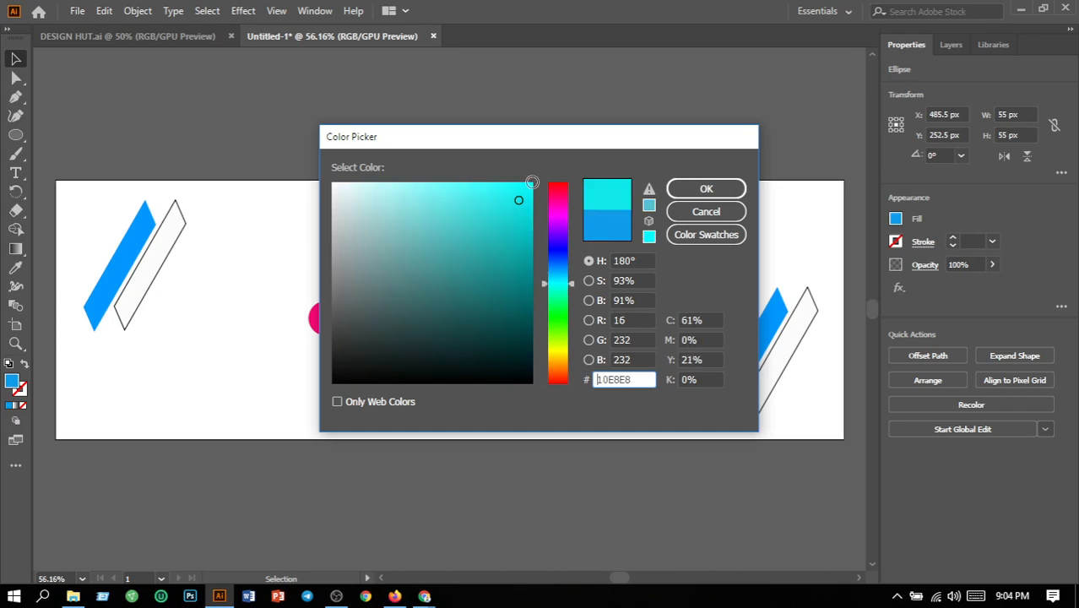
click(532, 183)
click(700, 194)
click(549, 441)
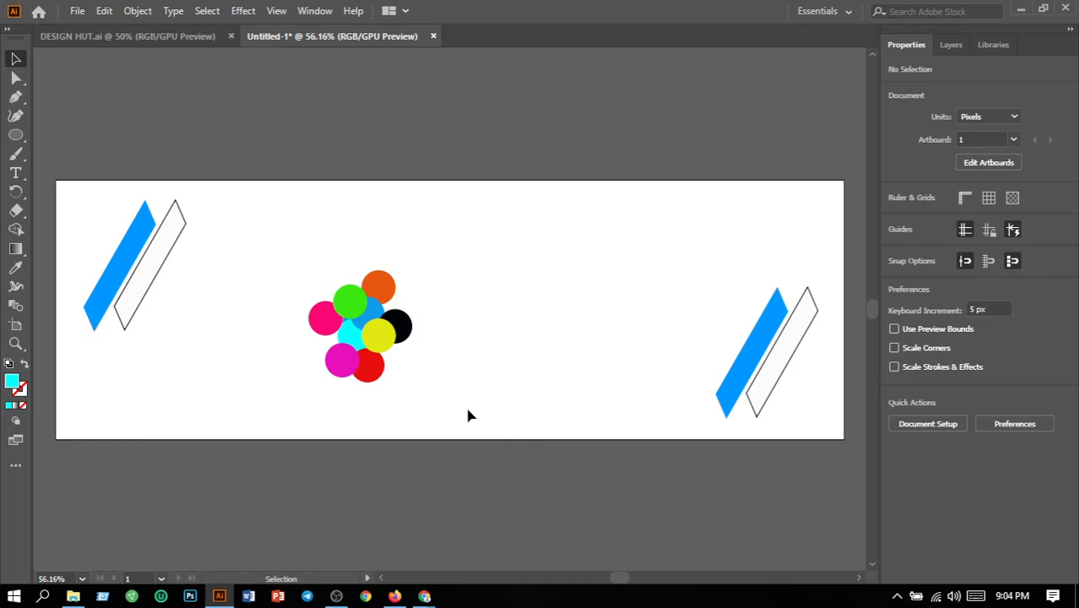
- Group all the coloured circles of the cluster into one object
drag(257, 270, 416, 377)
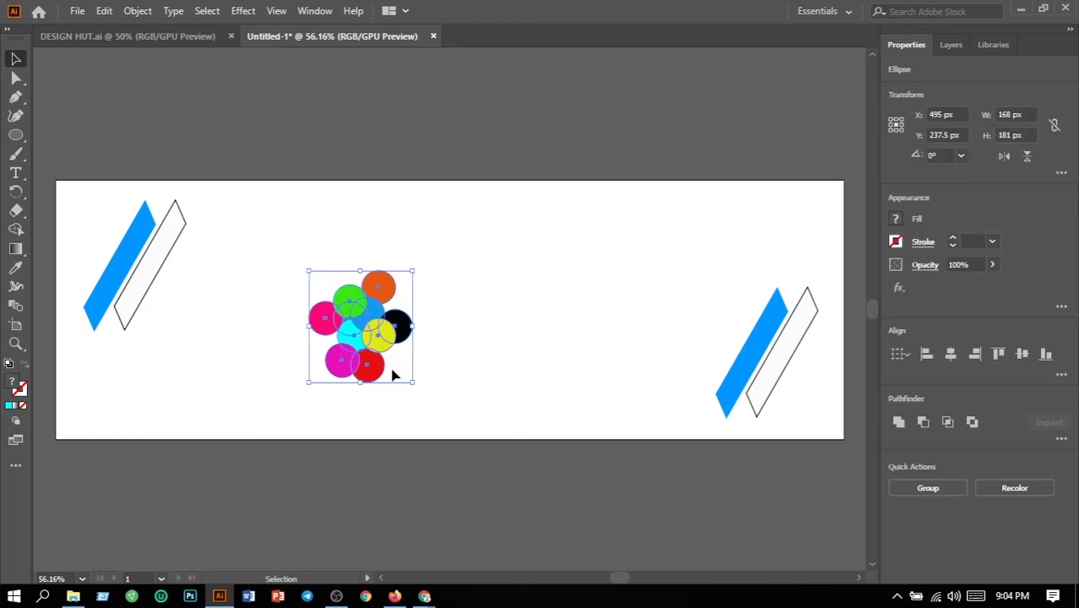
click(144, 11)
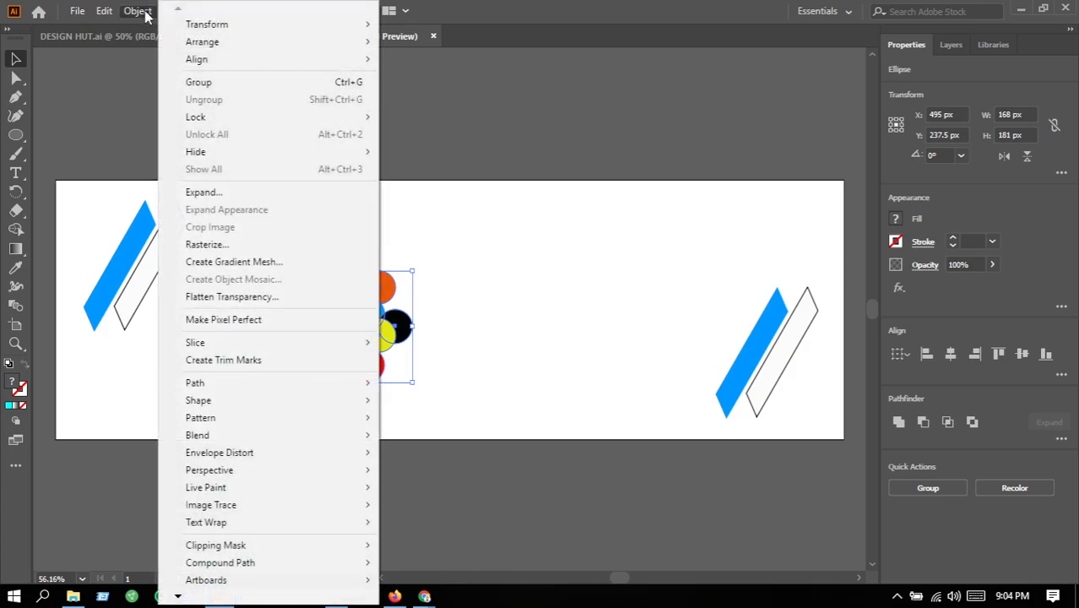
click(202, 82)
click(442, 287)
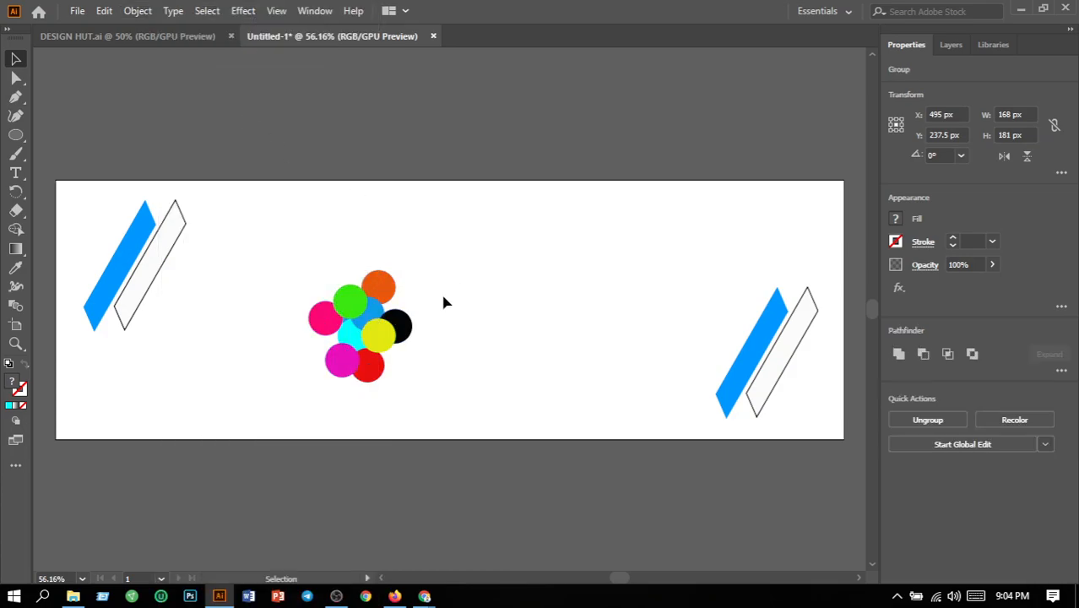
- Duplicate the circle group and place the copy in the artboard's upper-right corner, flush with its edges
drag(284, 237, 443, 385)
drag(396, 336, 518, 290)
click(550, 350)
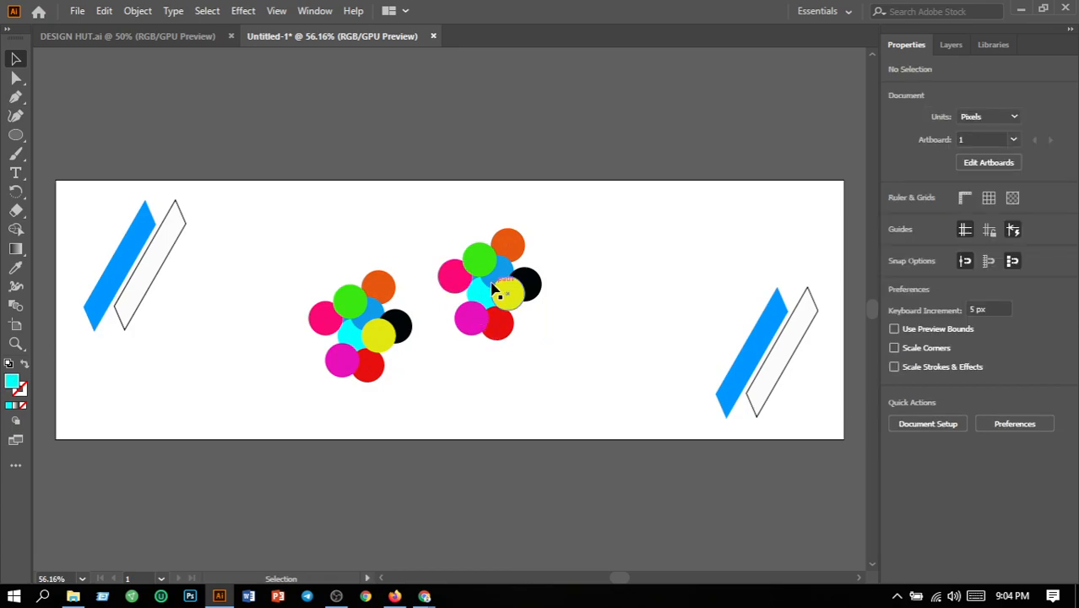
drag(497, 289, 792, 243)
key(Right)
key(Right)
key(Right)
key(Right)
key(Right)
key(Right)
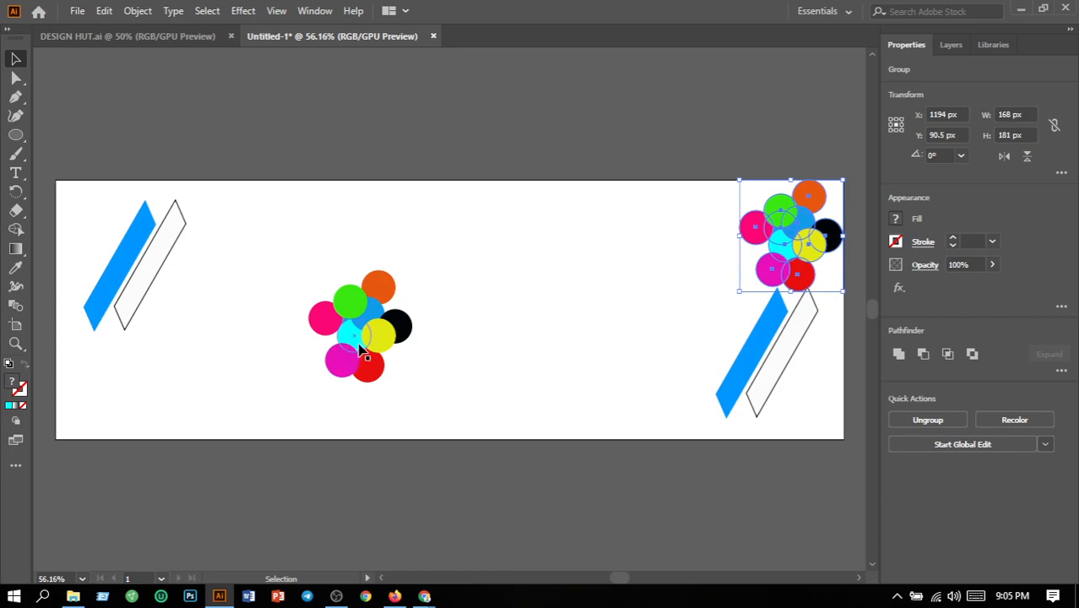
- Move the original circle group into the artboard's lower-left corner, below the parallelogram pair
drag(361, 348, 106, 404)
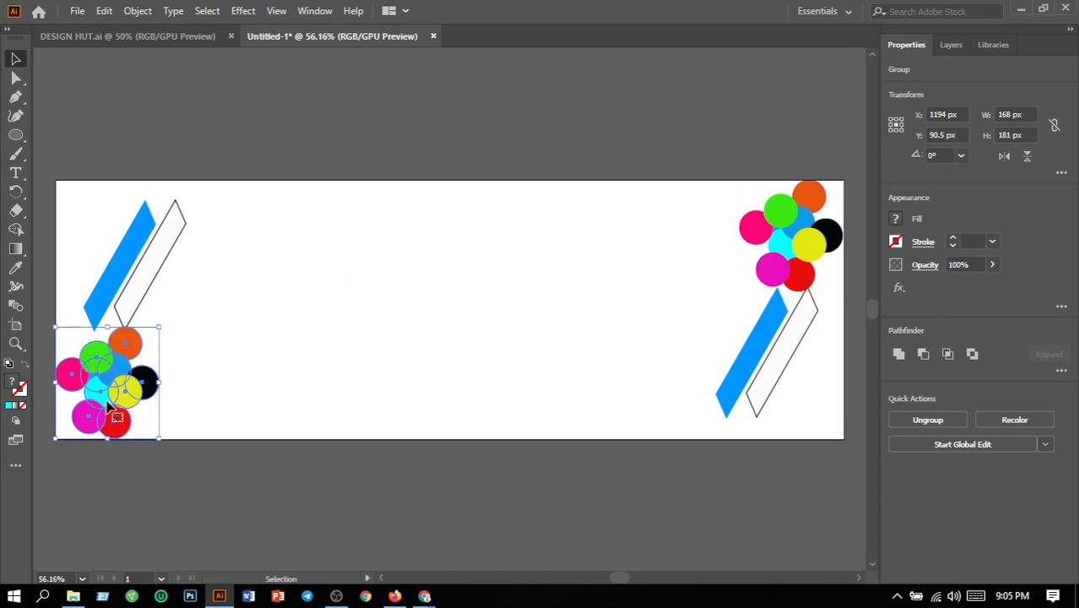
click(237, 394)
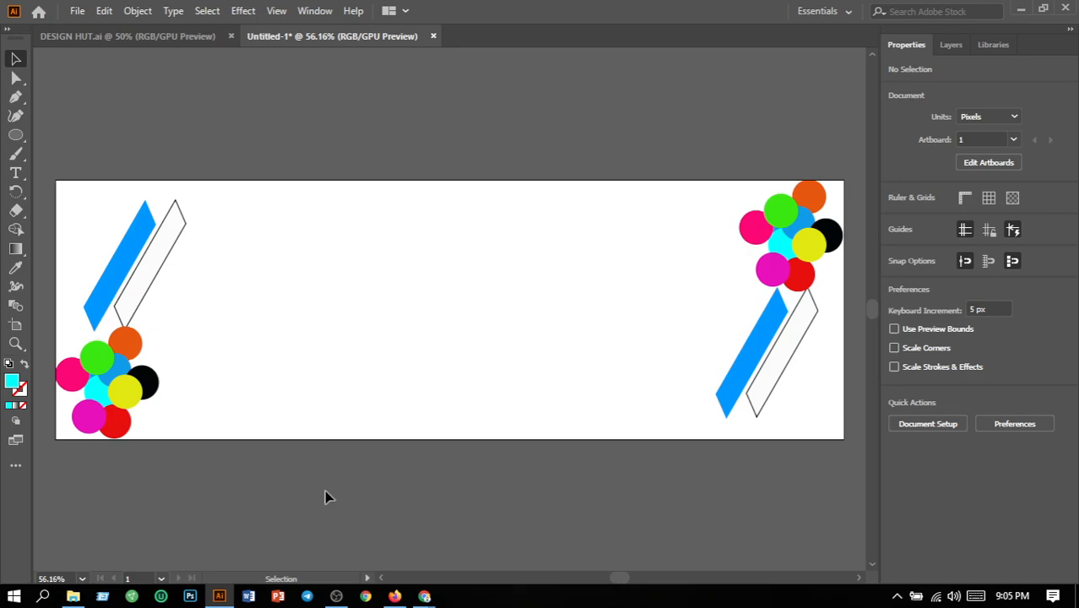
click(336, 596)
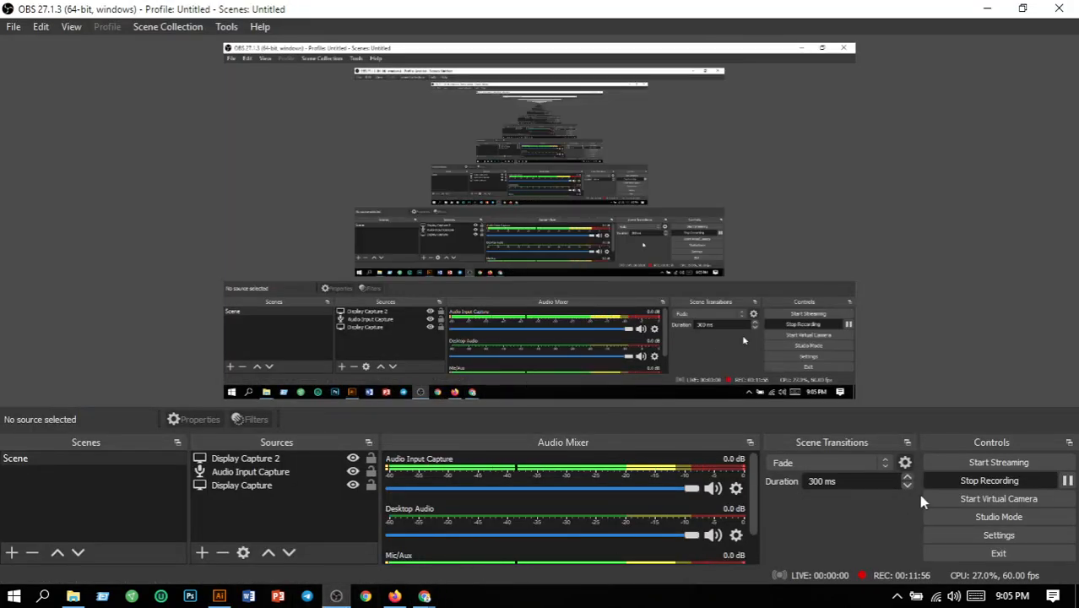